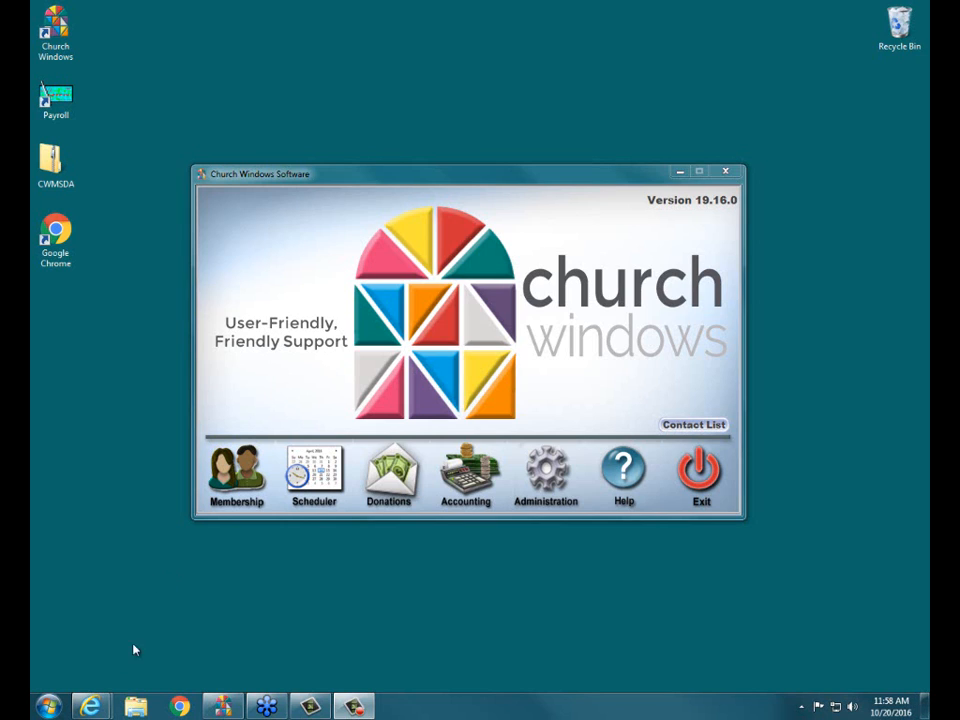
- Switch to the Church Windows website in Internet Explorer and open its training Workbooks page
{"action": "mouse_move", "coordinate": [100, 708]}
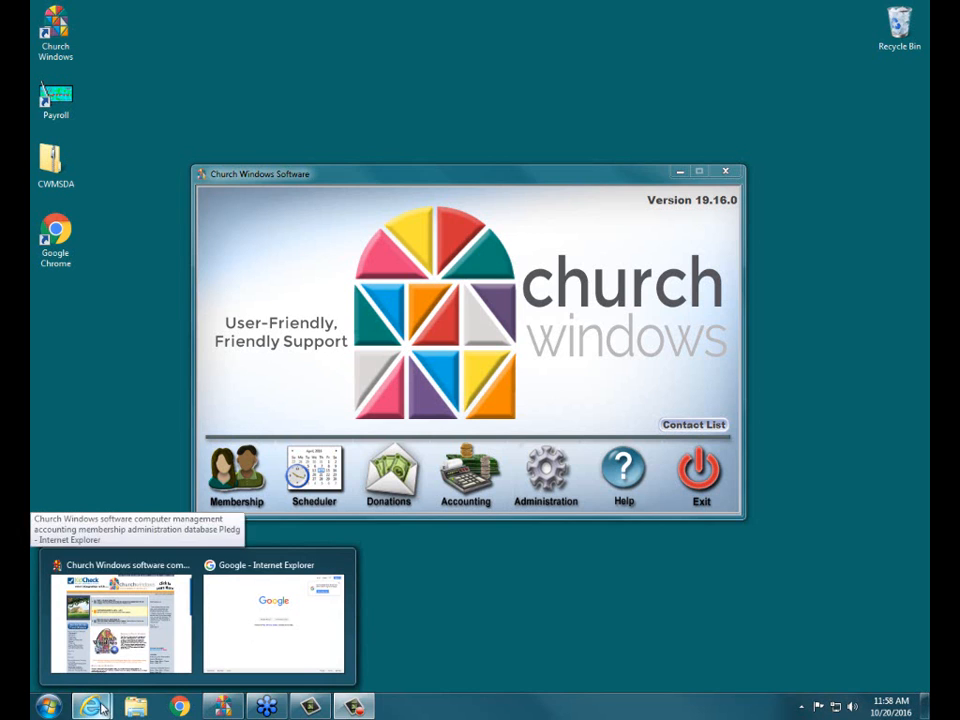
{"action": "left_click", "coordinate": [110, 664]}
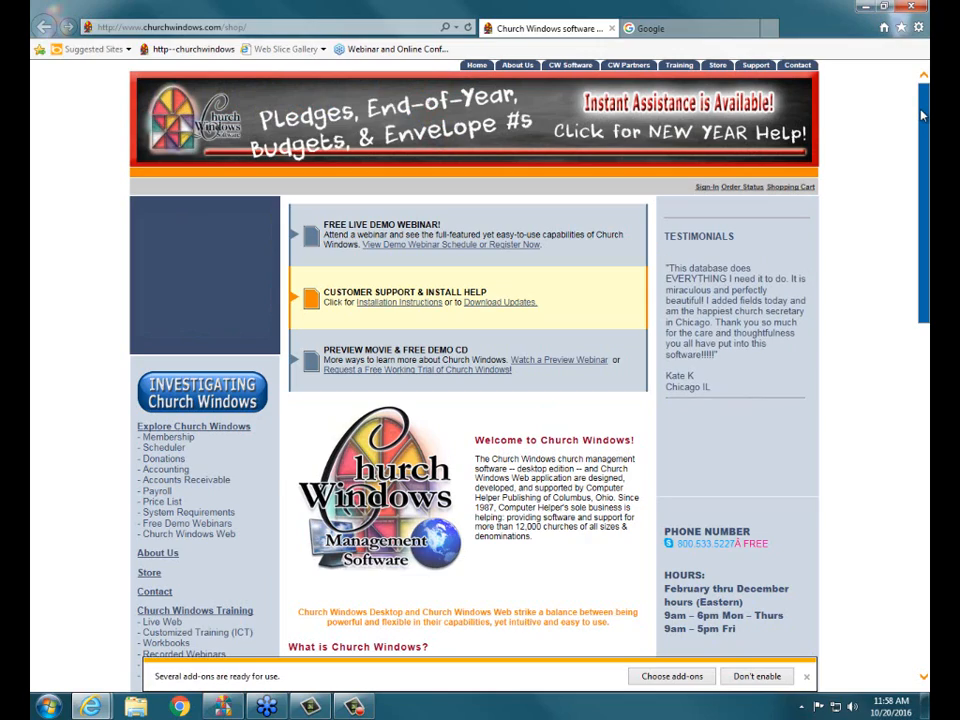
{"action": "left_click_drag", "start_coordinate": [921, 116], "coordinate": [927, 250]}
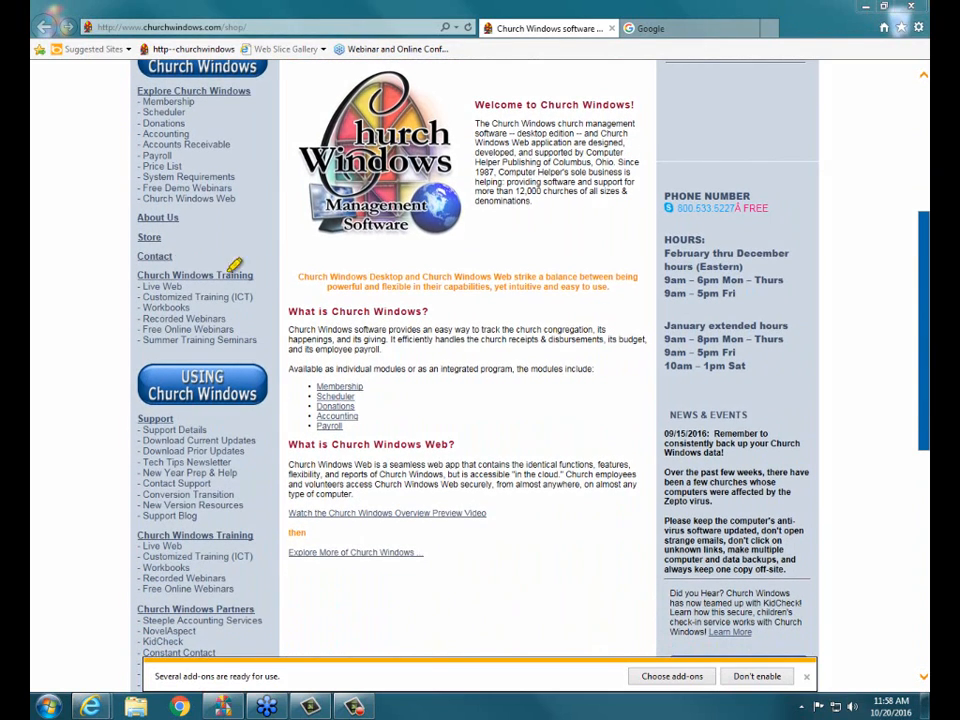
{"action": "left_click_drag", "start_coordinate": [128, 275], "coordinate": [252, 274]}
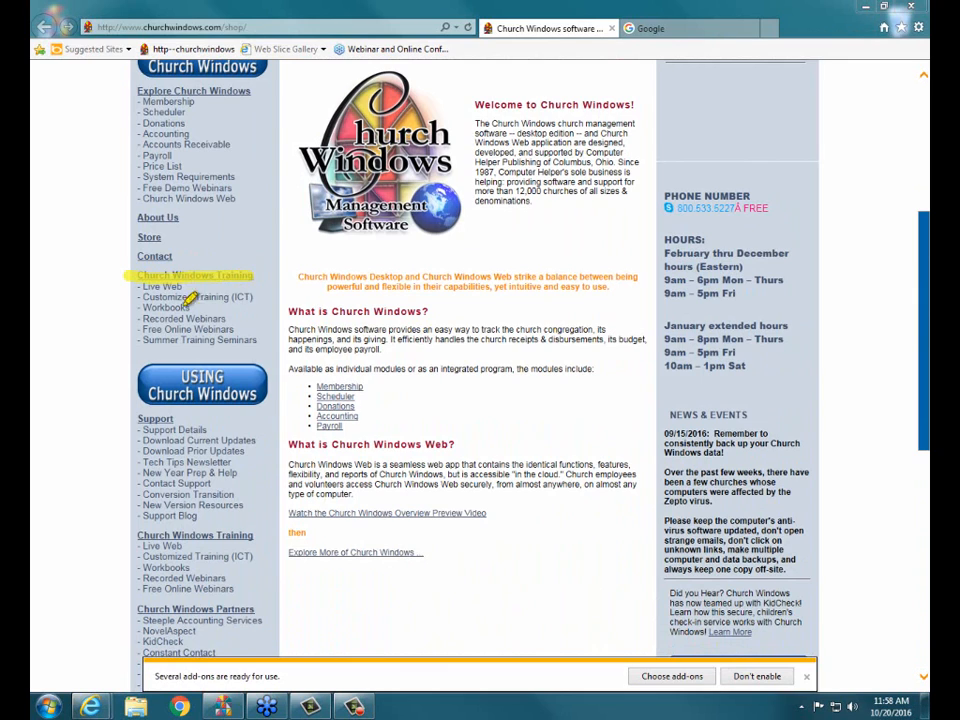
{"action": "left_click_drag", "start_coordinate": [132, 307], "coordinate": [190, 307]}
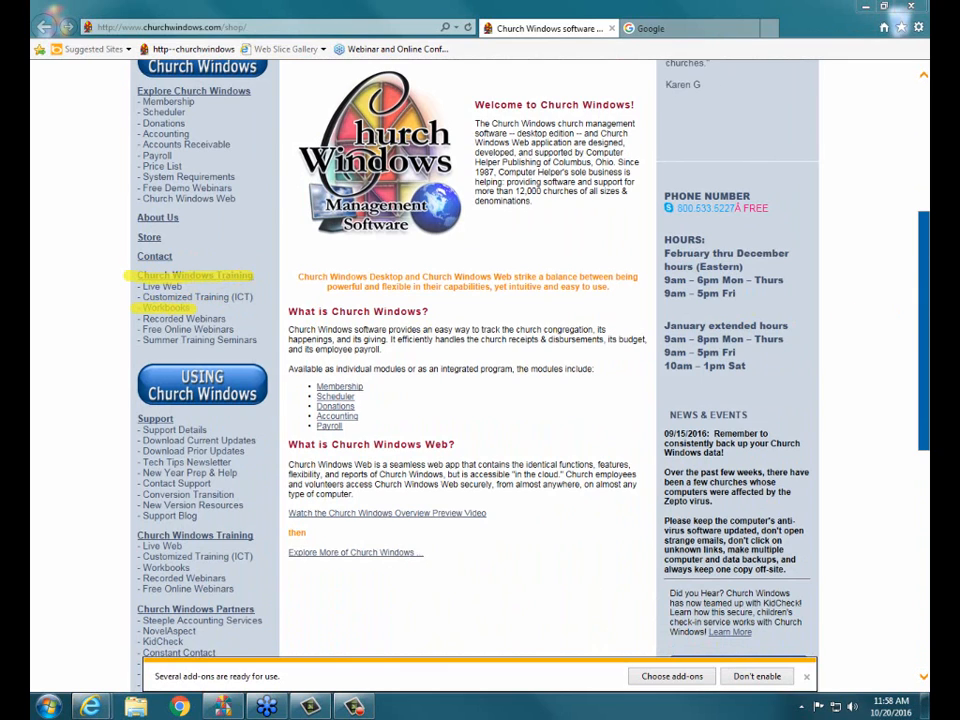
{"action": "key", "text": "Escape"}
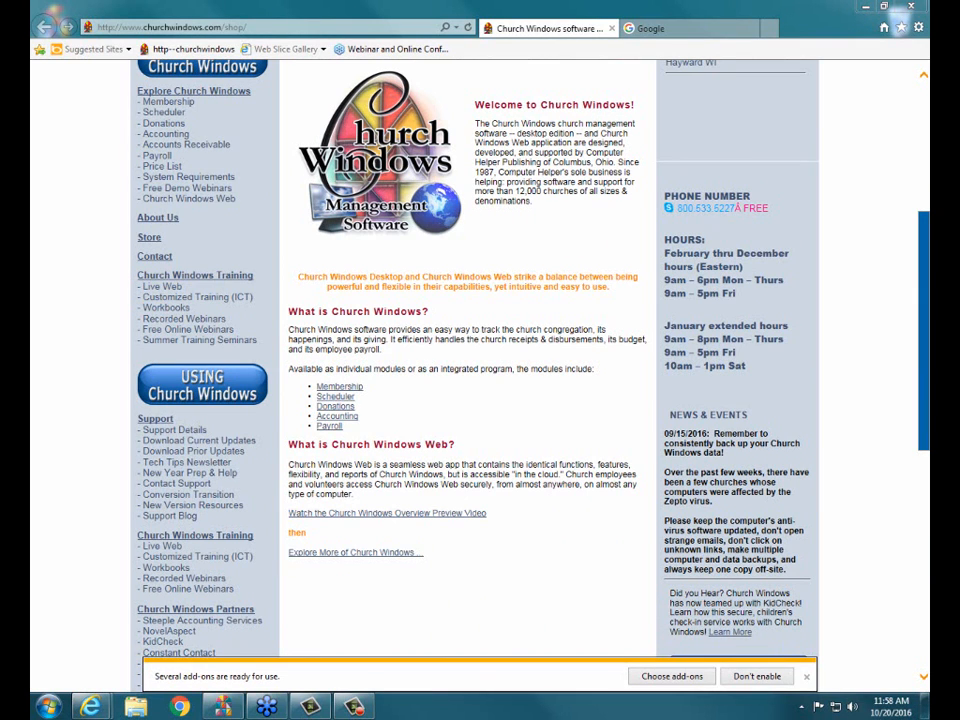
{"action": "left_click", "coordinate": [168, 309]}
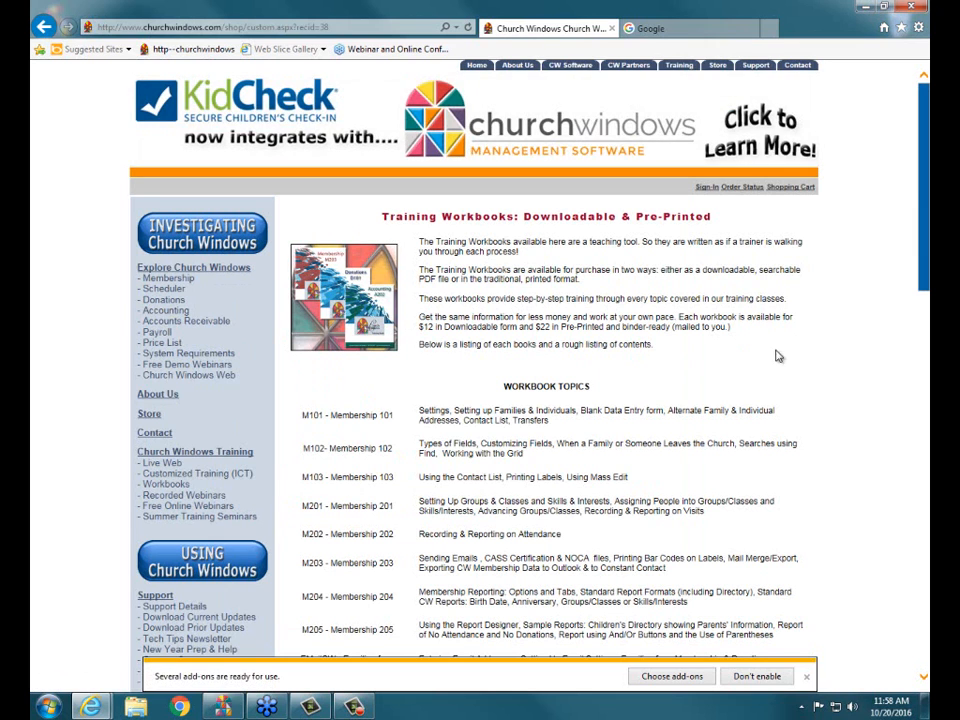
- Examine the workbook topics, including D103 - Donations 103, and the downloadable and pre-printed prices, and minimize the browser
{"action": "scroll", "coordinate": [925, 222], "scroll_direction": "down", "scroll_amount": 5}
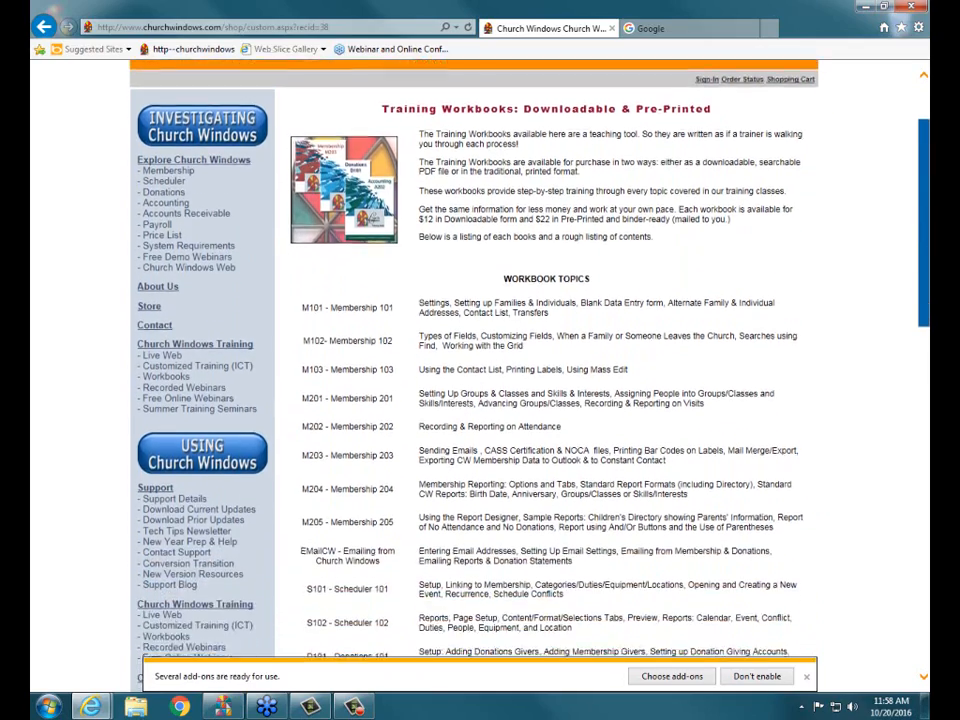
{"action": "scroll", "coordinate": [540, 380], "scroll_direction": "down", "scroll_amount": 5}
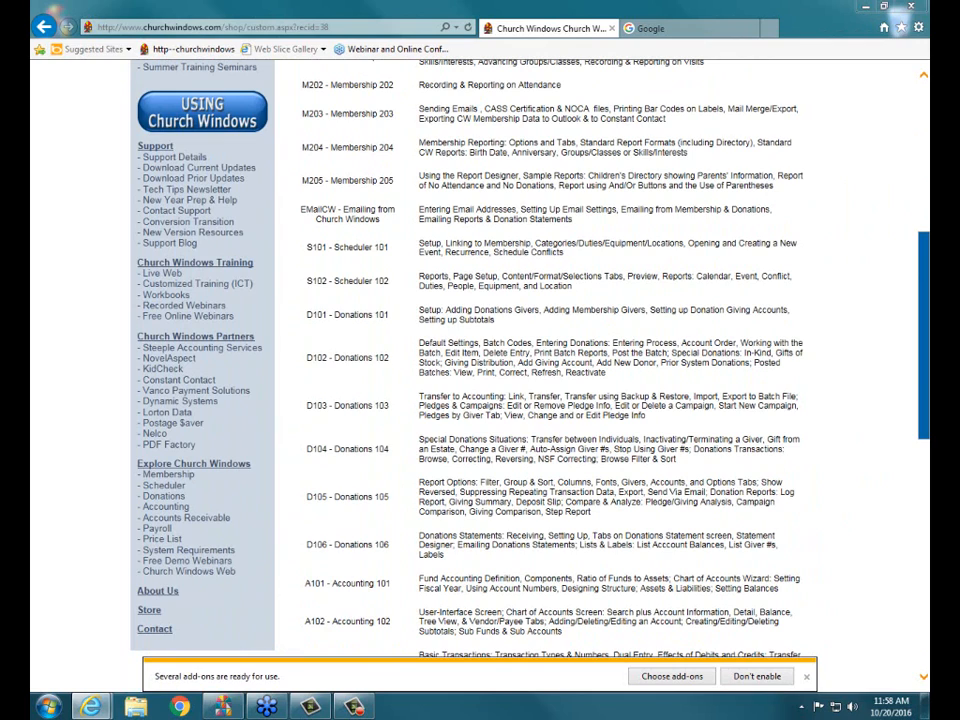
{"action": "left_click_drag", "start_coordinate": [303, 405], "coordinate": [390, 404]}
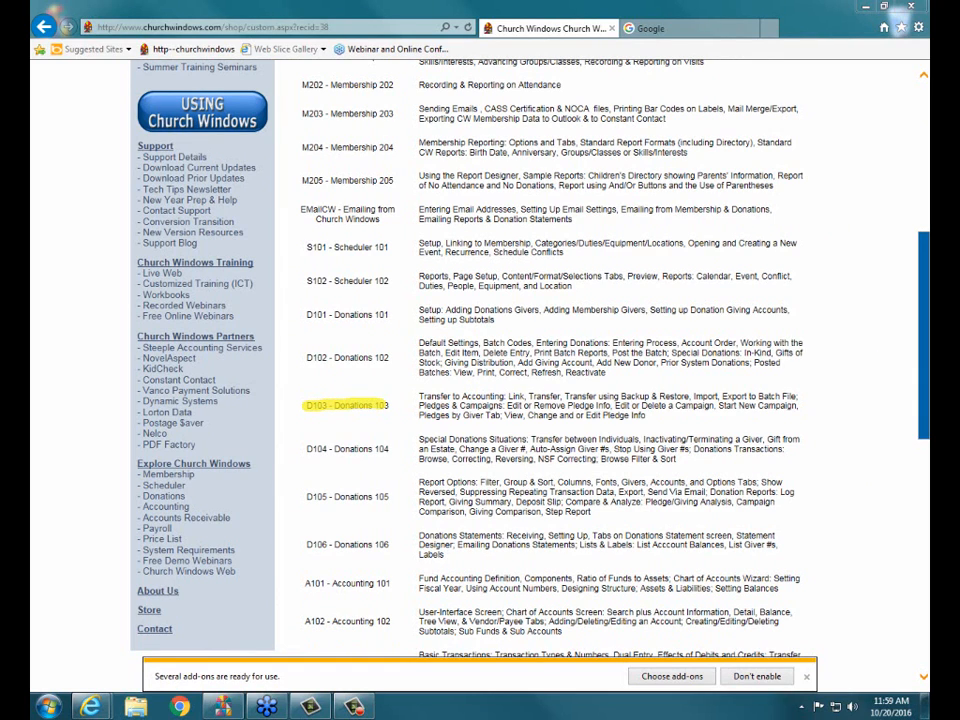
{"action": "key", "text": "Escape"}
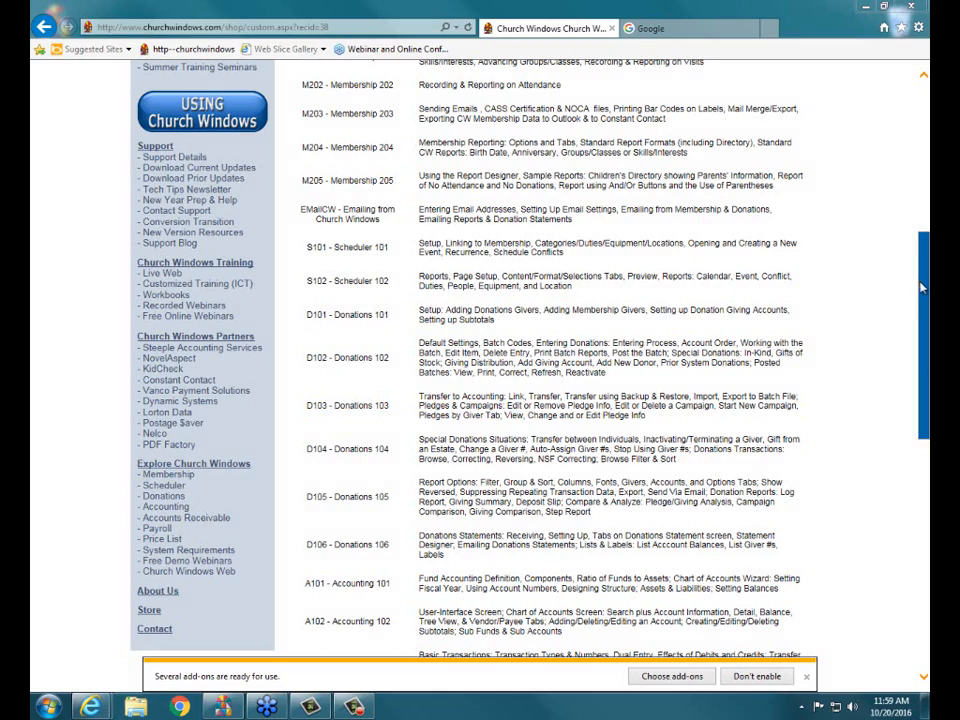
{"action": "scroll", "coordinate": [918, 210], "scroll_direction": "up", "scroll_amount": 3}
{"action": "scroll", "coordinate": [918, 200], "scroll_direction": "up", "scroll_amount": 2}
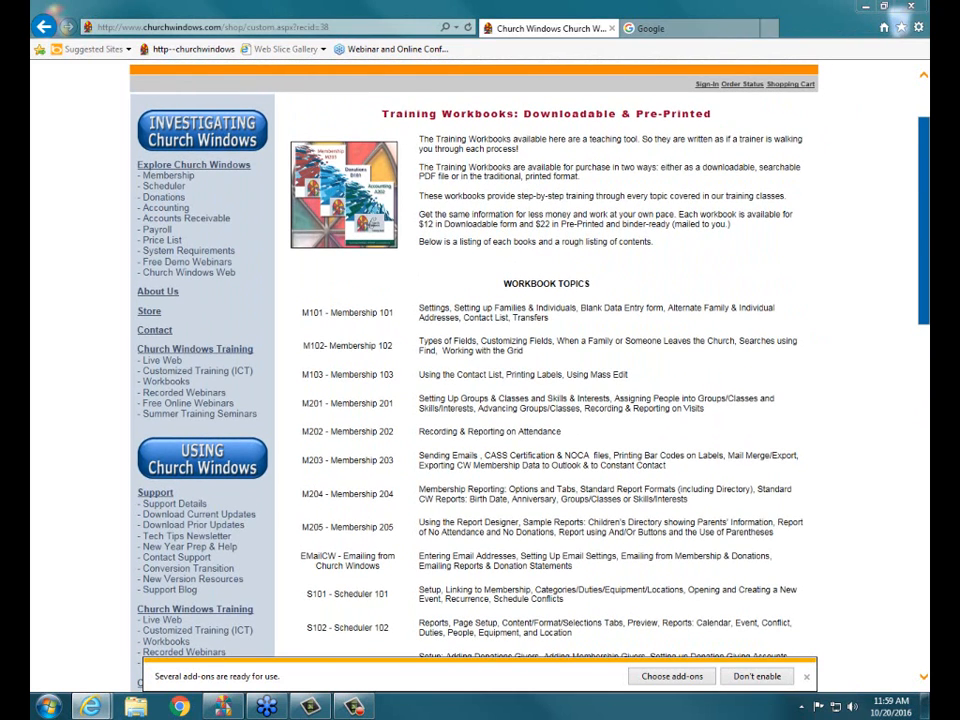
{"action": "left_click_drag", "start_coordinate": [419, 224], "coordinate": [511, 223]}
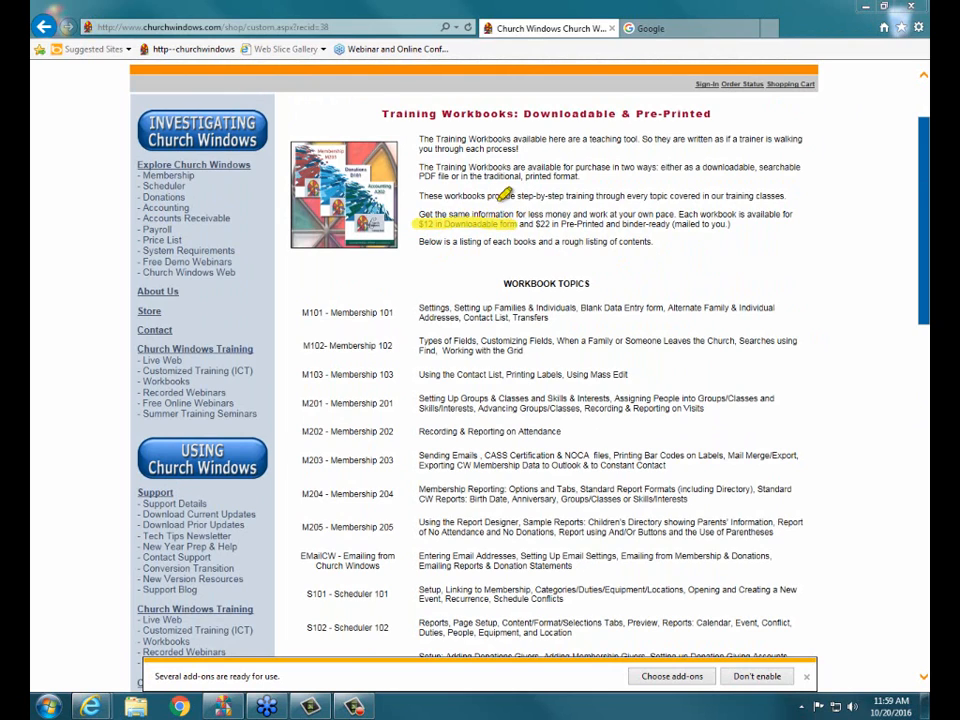
{"action": "left_click_drag", "start_coordinate": [537, 224], "coordinate": [731, 224]}
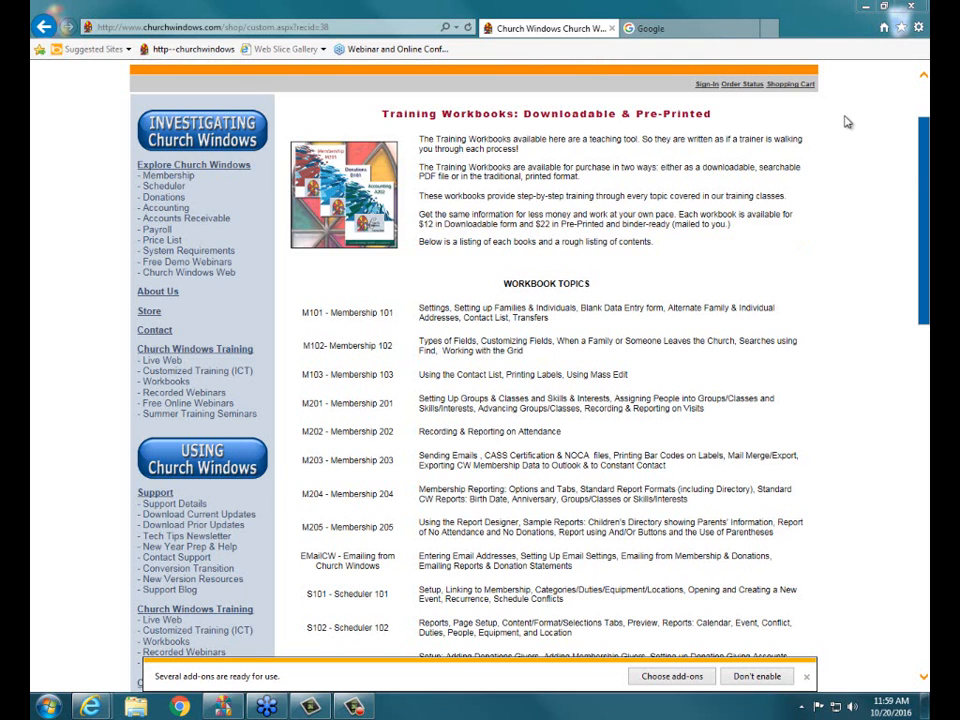
{"action": "left_click", "coordinate": [864, 8]}
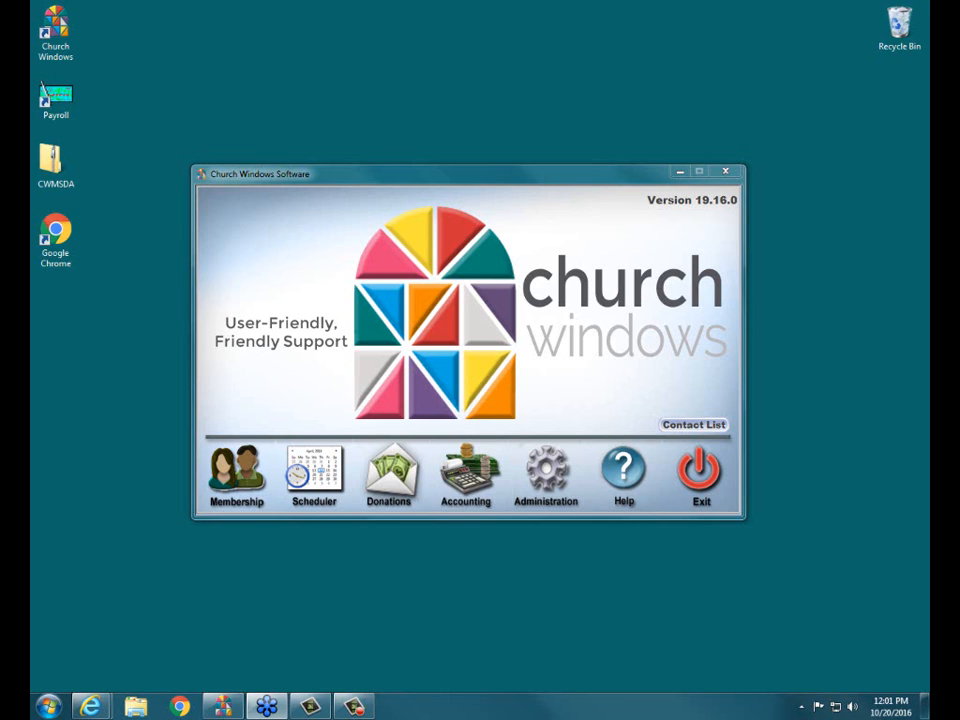
- Switch to the Church Windows Donations module, view the default account links under Transfer to Accounting, and close the transfer window
{"action": "left_click", "coordinate": [371, 505]}
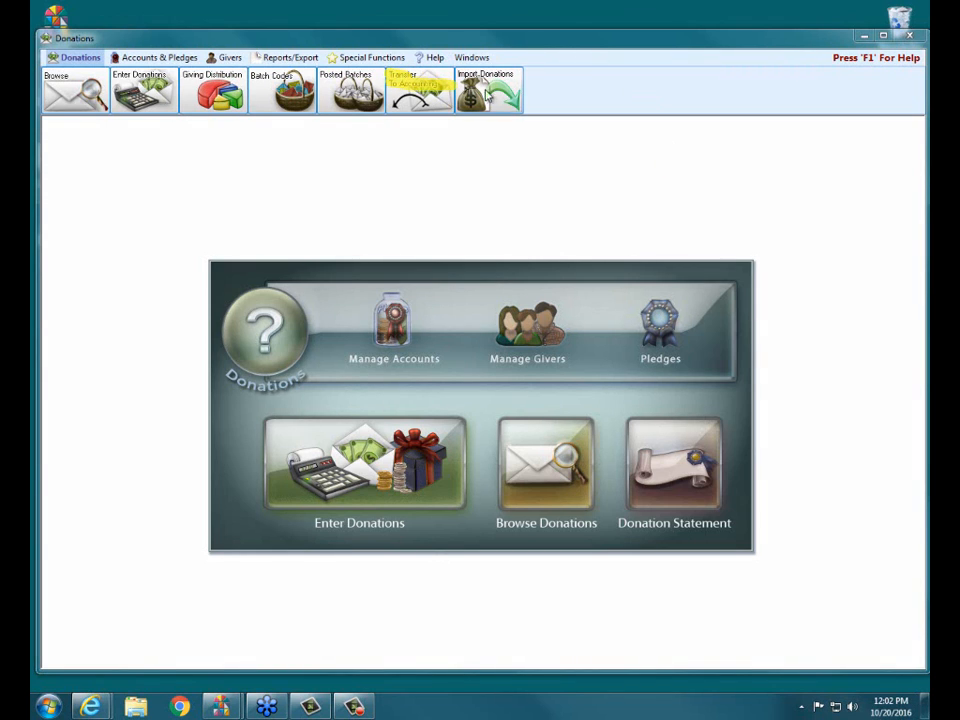
{"action": "left_click", "coordinate": [420, 92]}
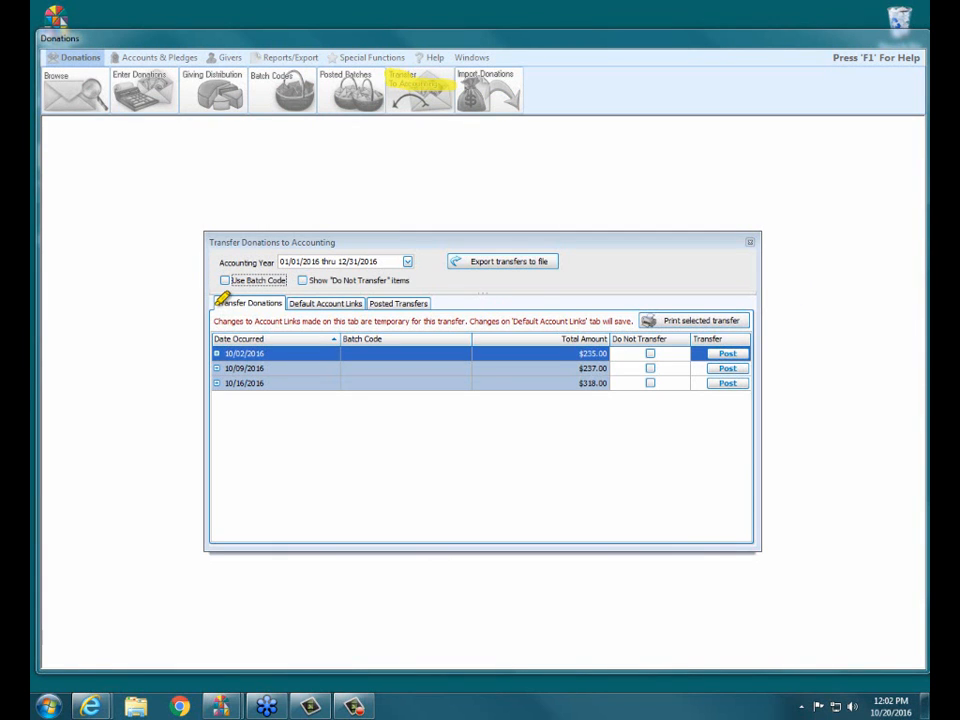
{"action": "left_click_drag", "start_coordinate": [215, 303], "coordinate": [362, 303]}
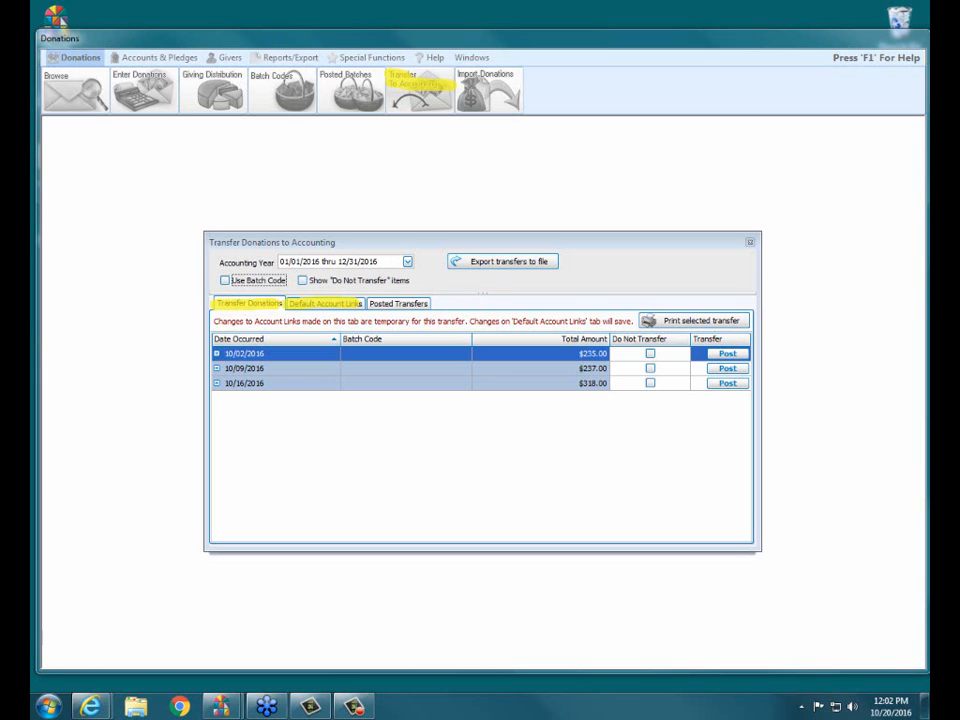
{"action": "left_click", "coordinate": [334, 305]}
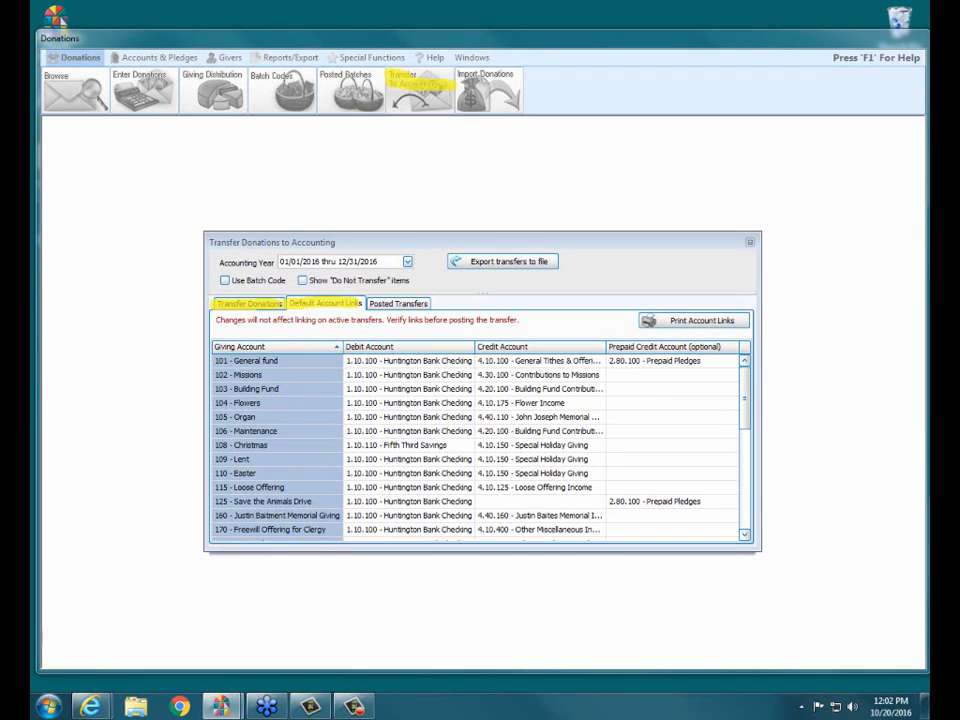
{"action": "left_click", "coordinate": [750, 244]}
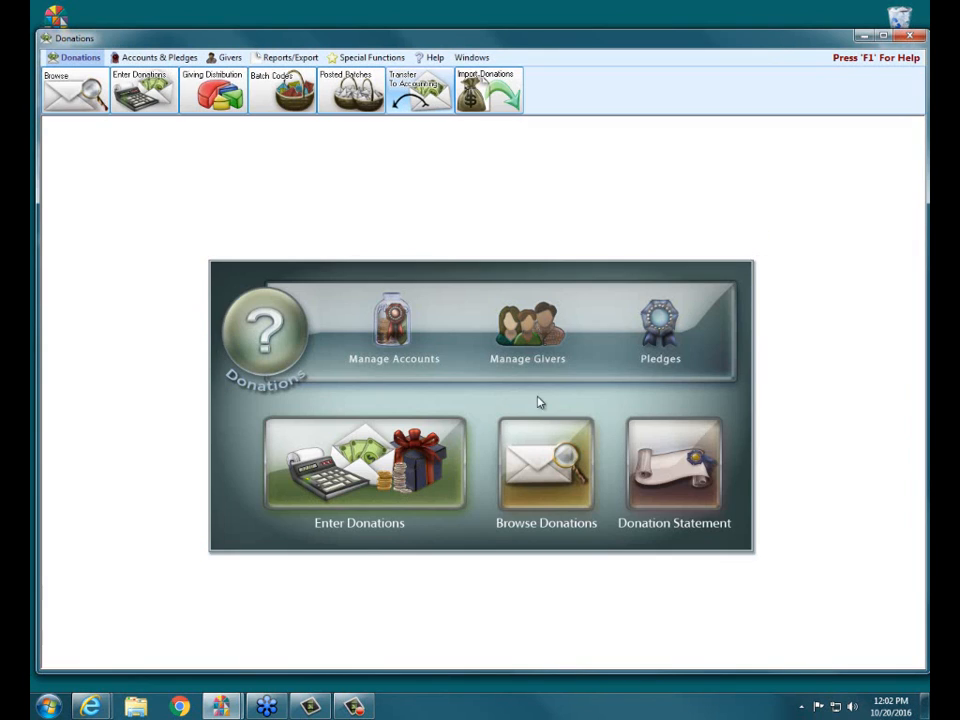
- Open Link to Accounting from the special functions and examine the giving, debit and prepaid credit account columns
{"action": "left_click", "coordinate": [354, 58]}
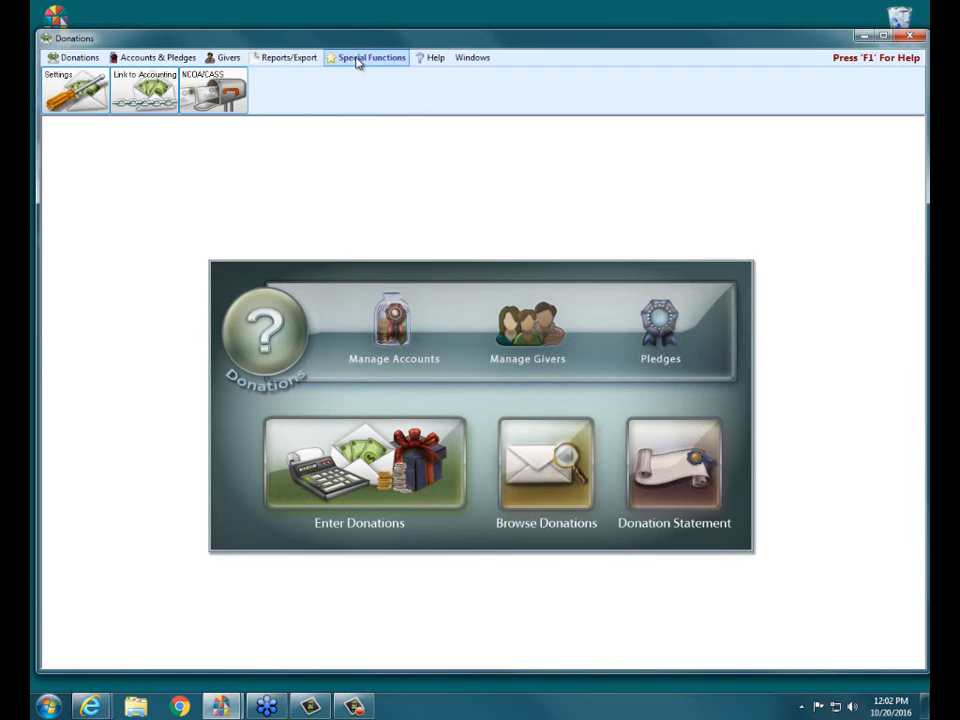
{"action": "left_click", "coordinate": [146, 93]}
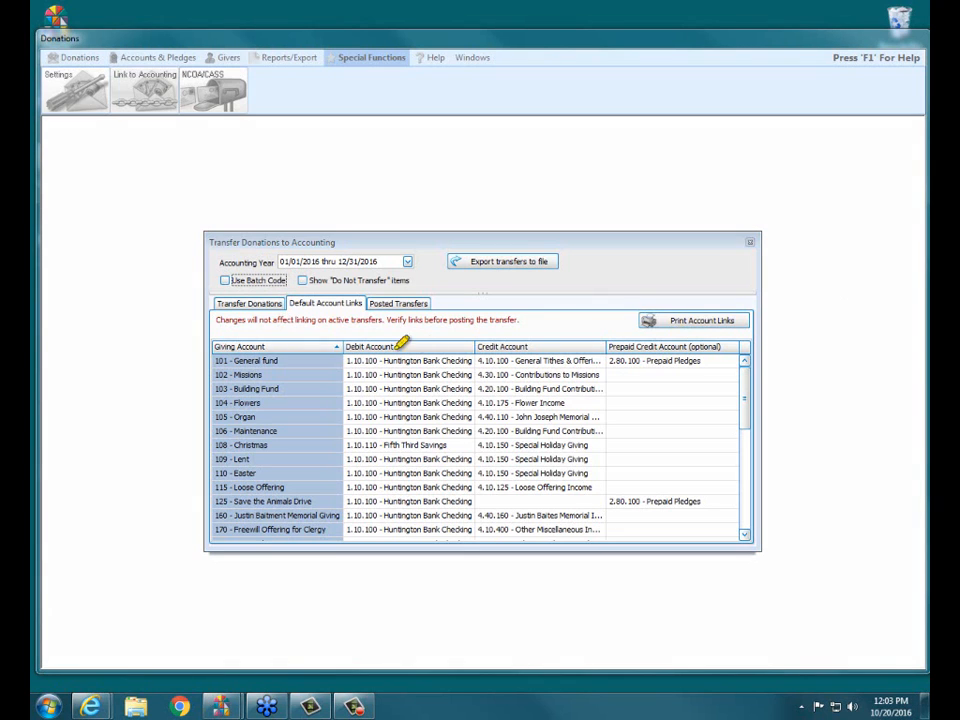
{"action": "left_click_drag", "start_coordinate": [210, 349], "coordinate": [278, 348]}
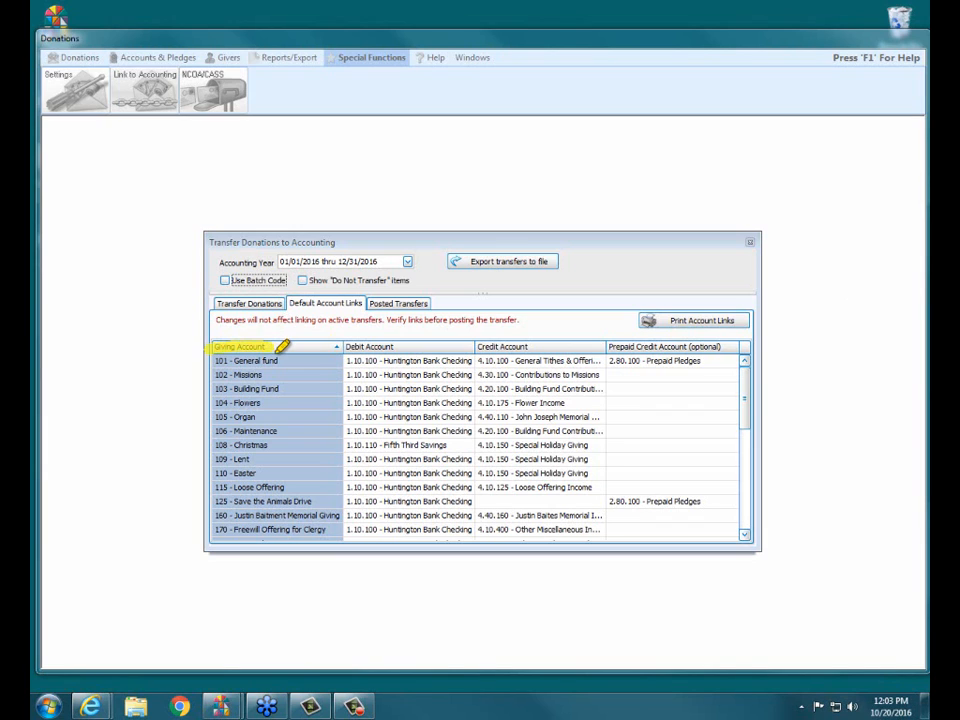
{"action": "left_click_drag", "start_coordinate": [210, 349], "coordinate": [212, 531]}
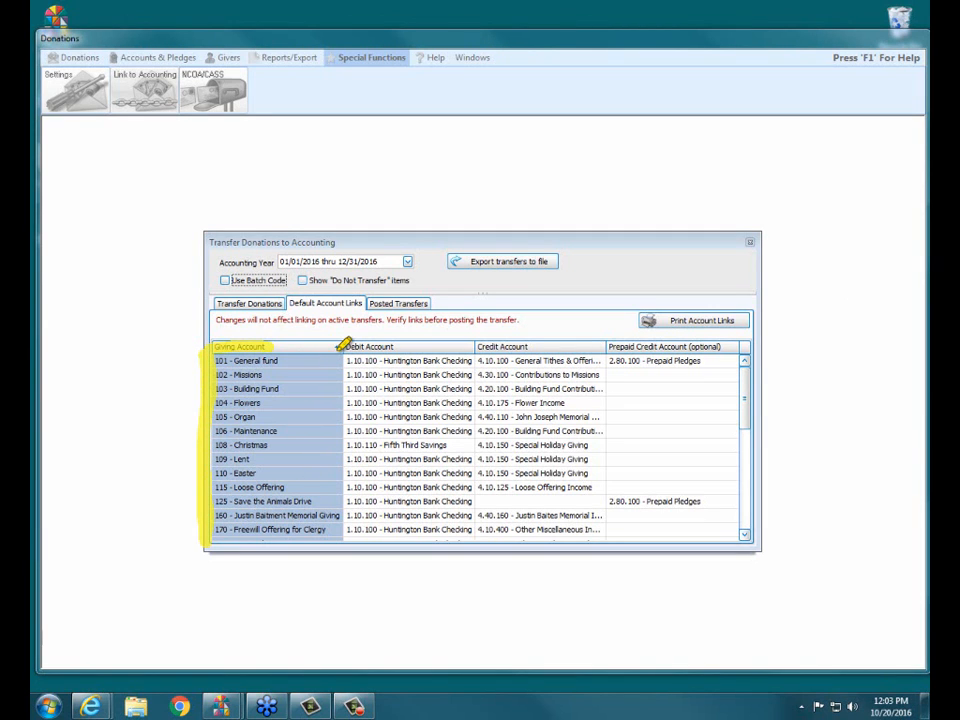
{"action": "mouse_move", "coordinate": [341, 345]}
{"action": "left_mouse_down"}
{"action": "mouse_move", "coordinate": [337, 533]}
{"action": "mouse_move", "coordinate": [357, 535]}
{"action": "left_mouse_up"}
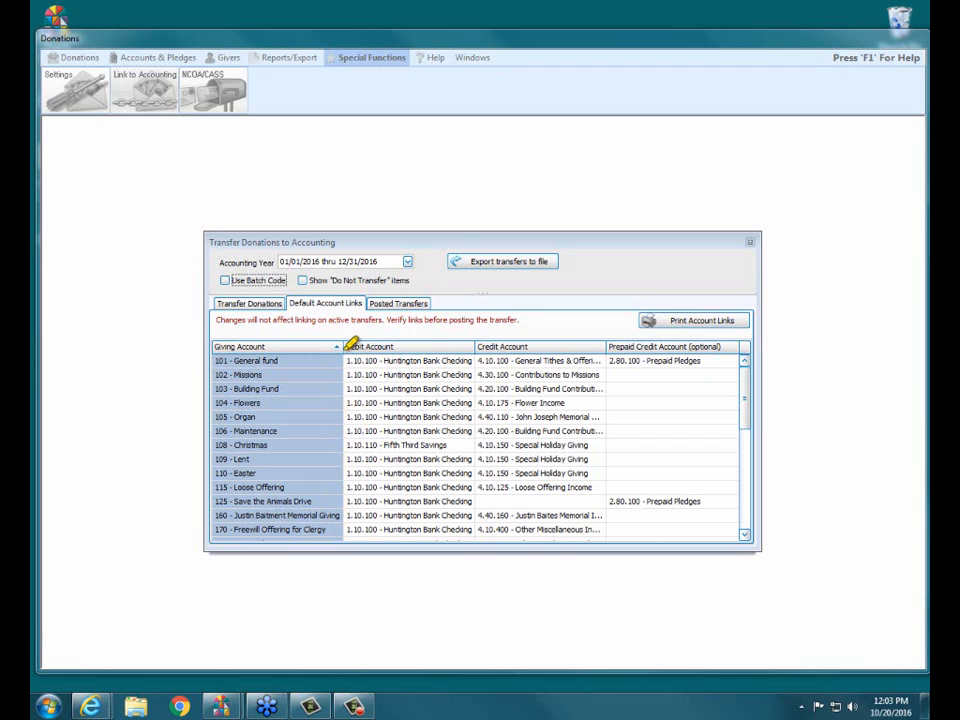
{"action": "left_click_drag", "start_coordinate": [347, 347], "coordinate": [470, 346]}
{"action": "left_click_drag", "start_coordinate": [609, 346], "coordinate": [739, 347]}
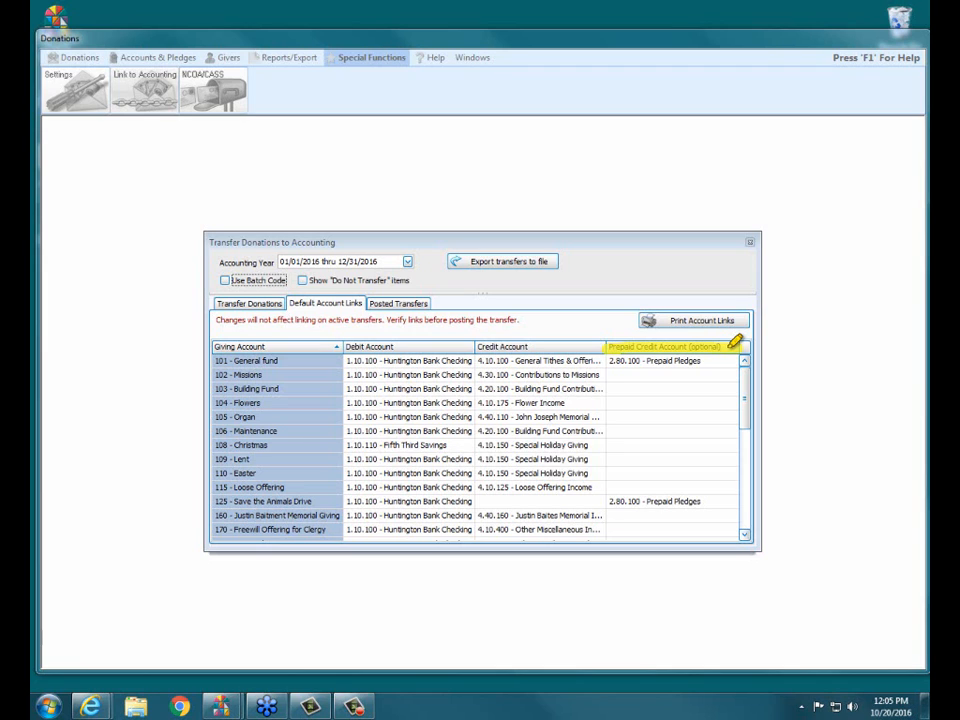
- Examine the credit account and optional prepaid credit account linked to the 101 - General fund giving account
{"action": "left_click", "coordinate": [242, 352]}
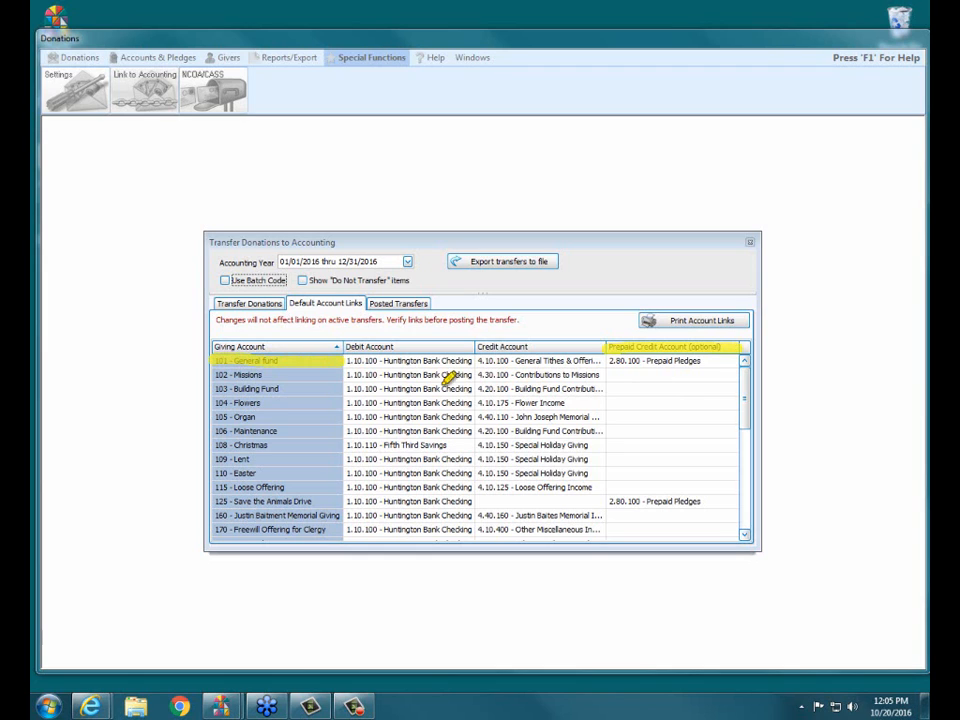
{"action": "left_click_drag", "start_coordinate": [608, 361], "coordinate": [738, 358]}
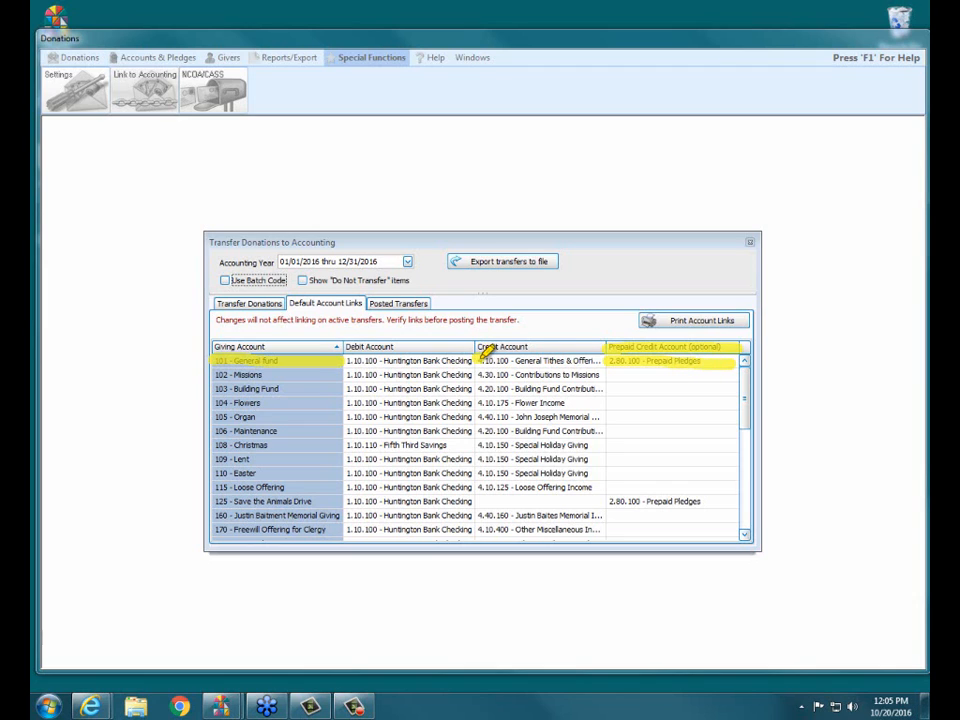
{"action": "left_click_drag", "start_coordinate": [478, 360], "coordinate": [511, 360]}
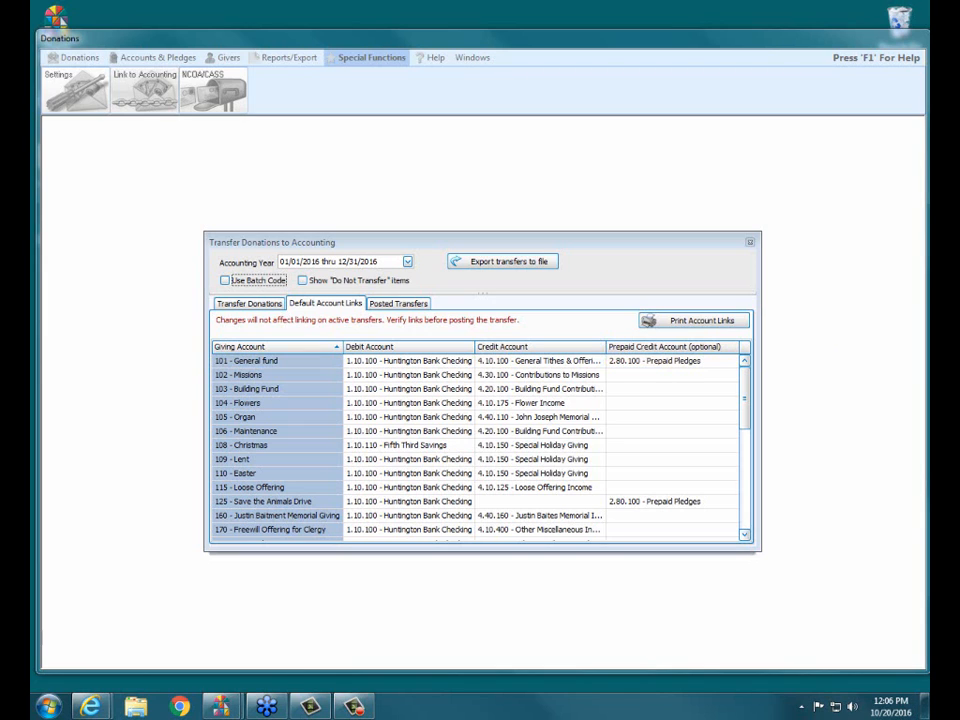
{"action": "left_click_drag", "start_coordinate": [612, 358], "coordinate": [722, 353]}
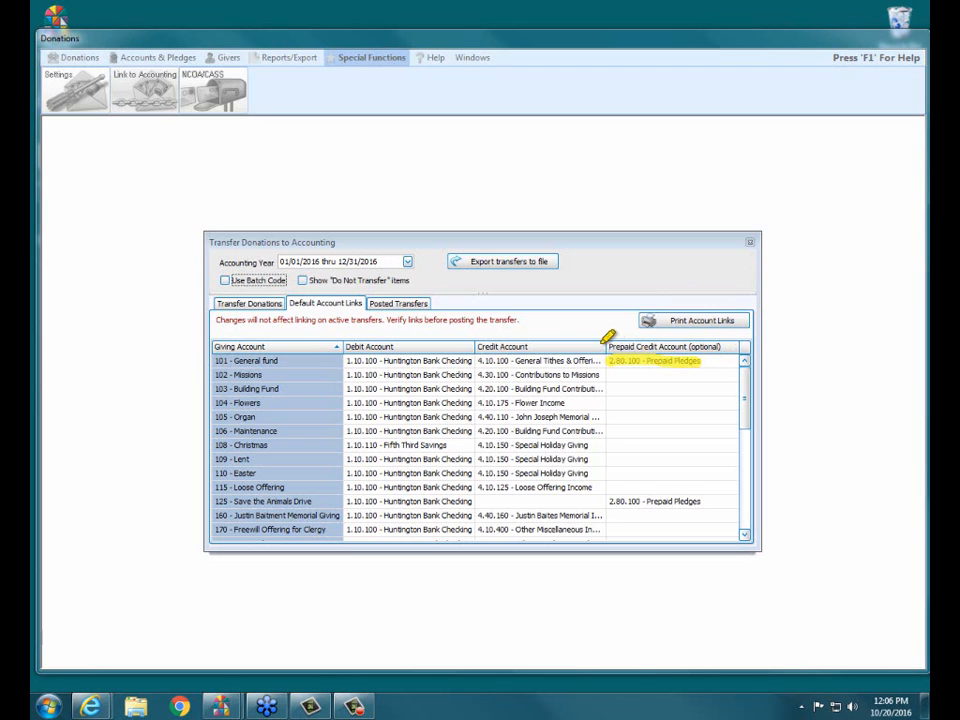
{"action": "left_click_drag", "start_coordinate": [606, 345], "coordinate": [741, 343]}
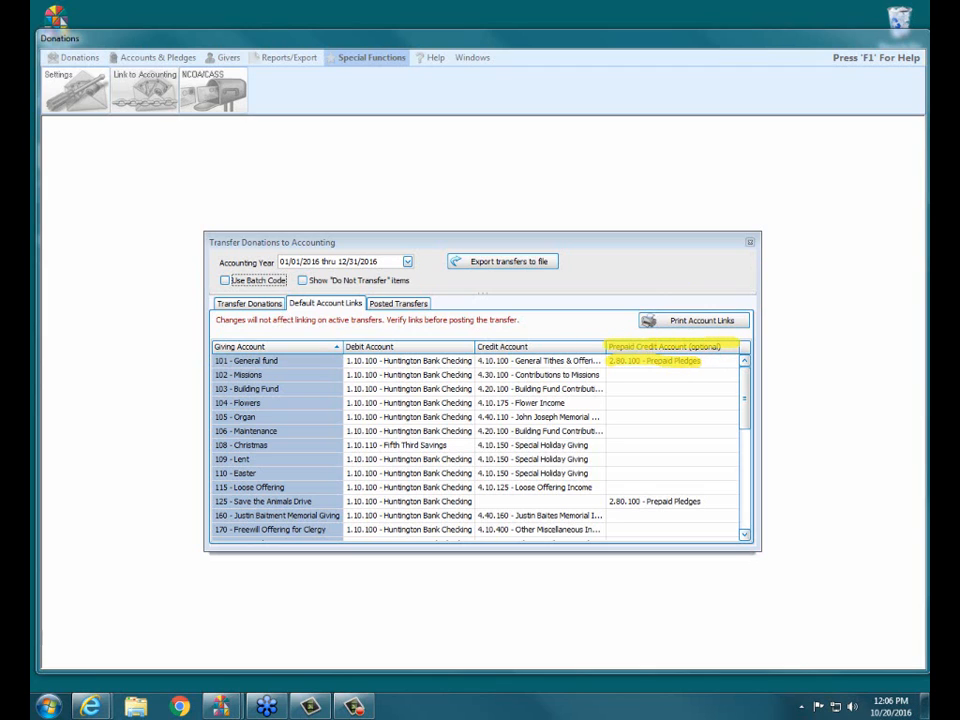
{"action": "key", "text": "Escape"}
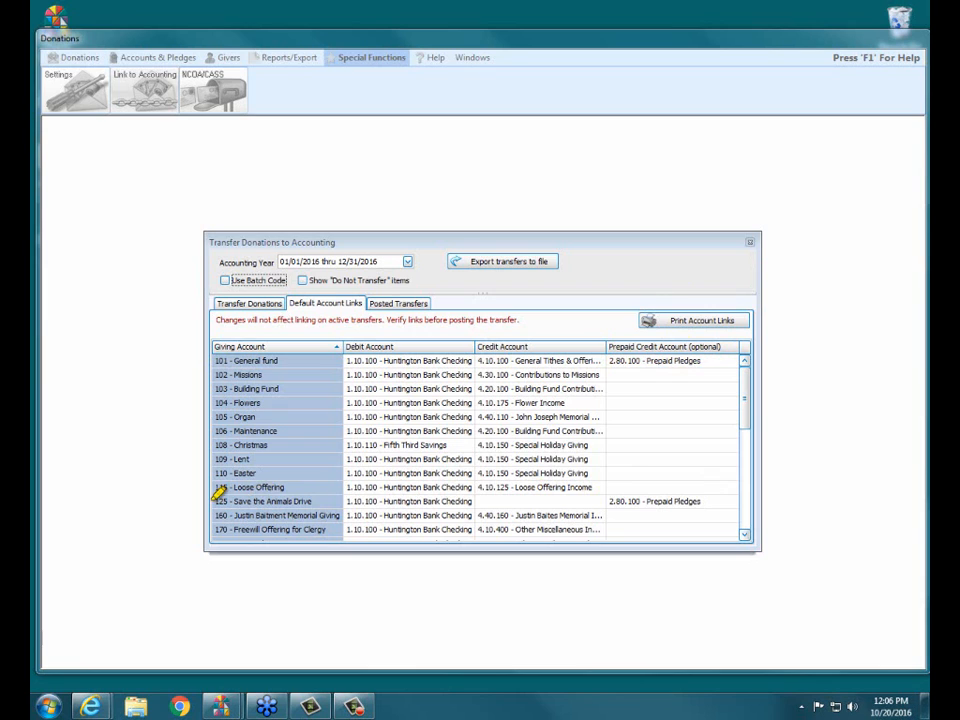
- Examine the credit accounts available for the 125 - Save the Animals Drive giving account, leave the link blank, and close the transfer window
{"action": "left_click_drag", "start_coordinate": [213, 501], "coordinate": [335, 501]}
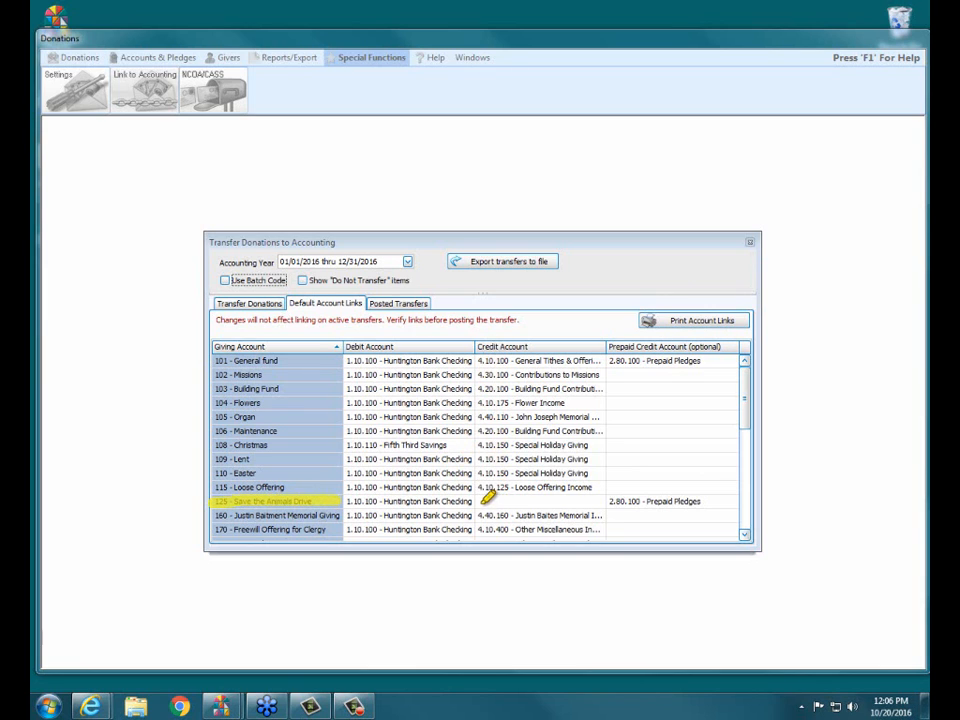
{"action": "left_click_drag", "start_coordinate": [477, 501], "coordinate": [603, 501]}
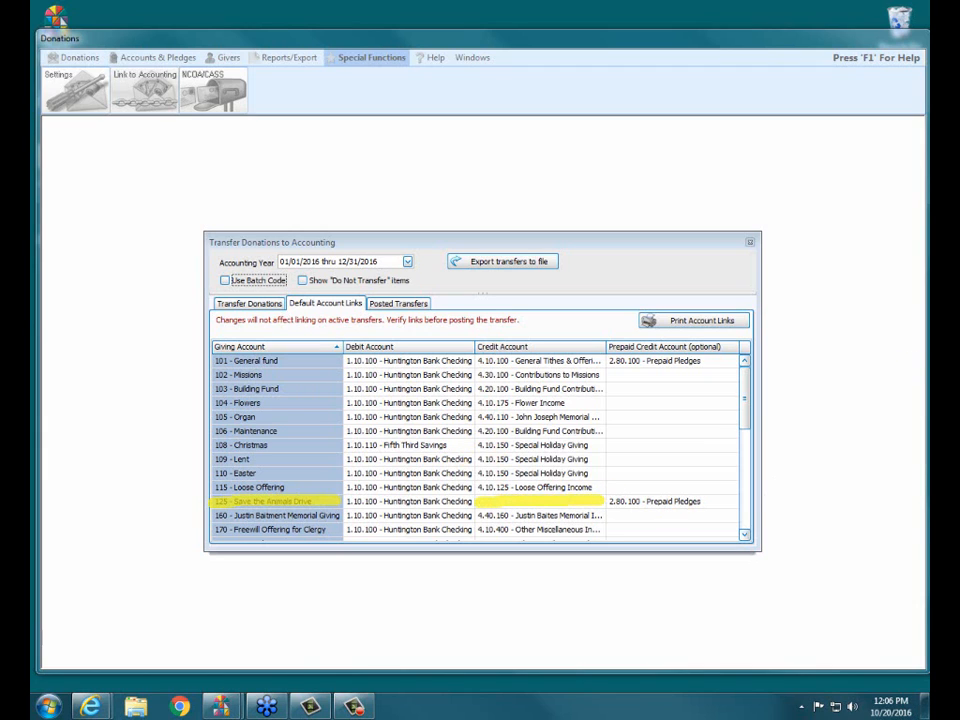
{"action": "left_click", "coordinate": [501, 508]}
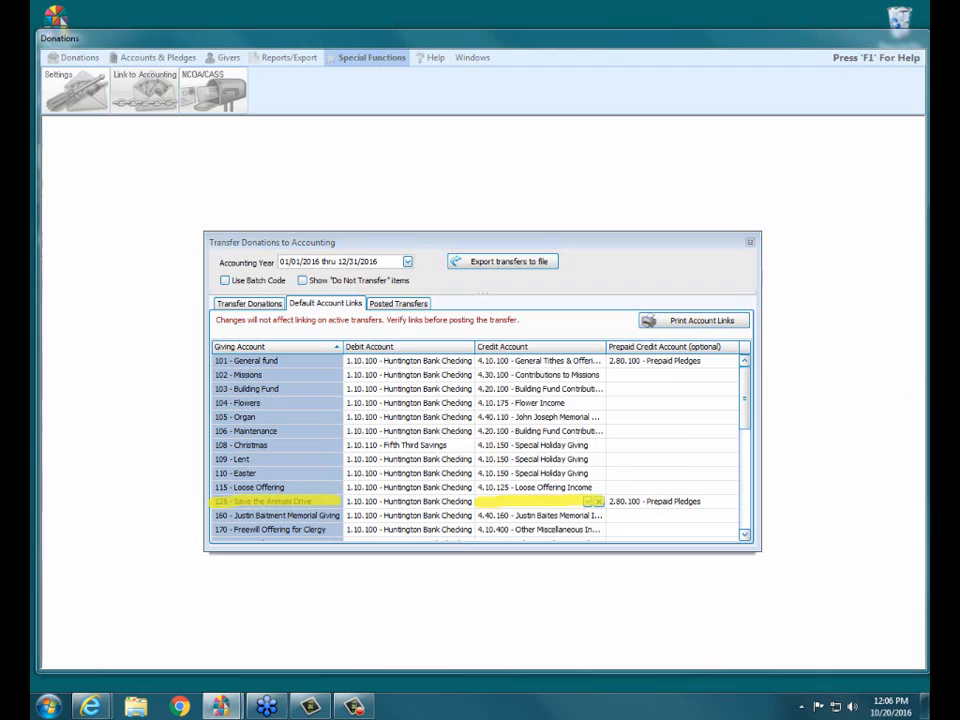
{"action": "left_click", "coordinate": [588, 501]}
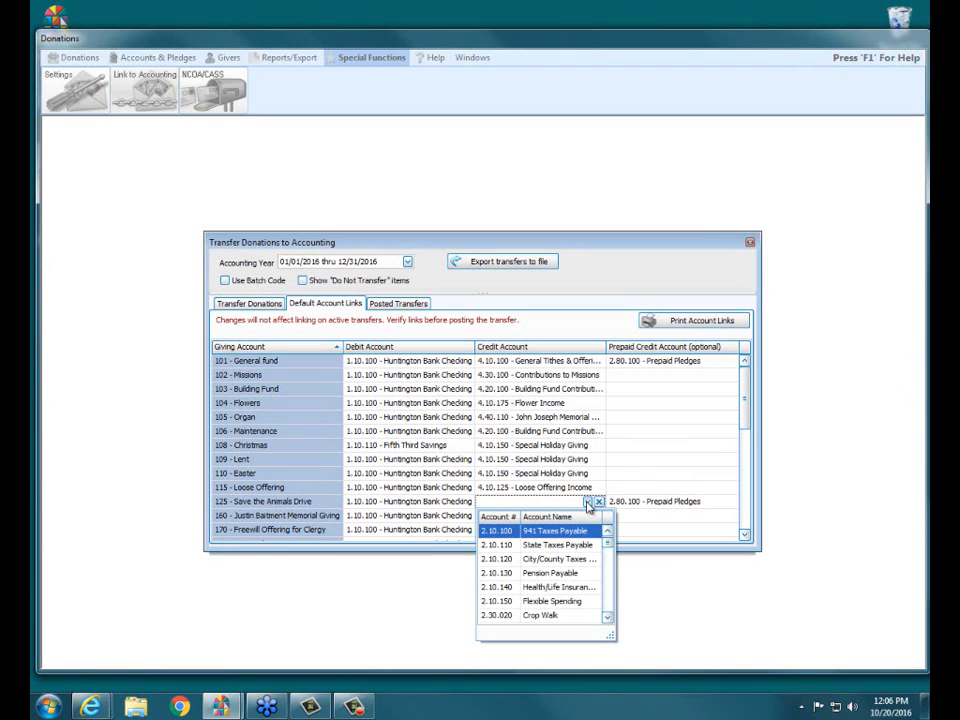
{"action": "scroll", "coordinate": [606, 545], "scroll_direction": "down", "scroll_amount": 5}
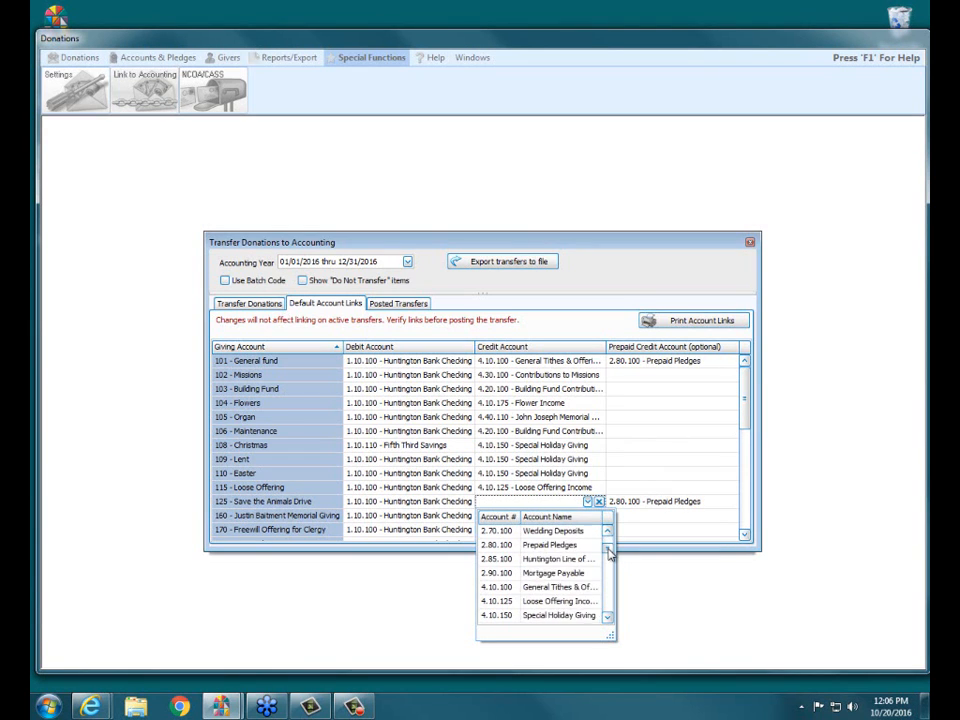
{"action": "scroll", "coordinate": [609, 555], "scroll_direction": "down", "scroll_amount": 2}
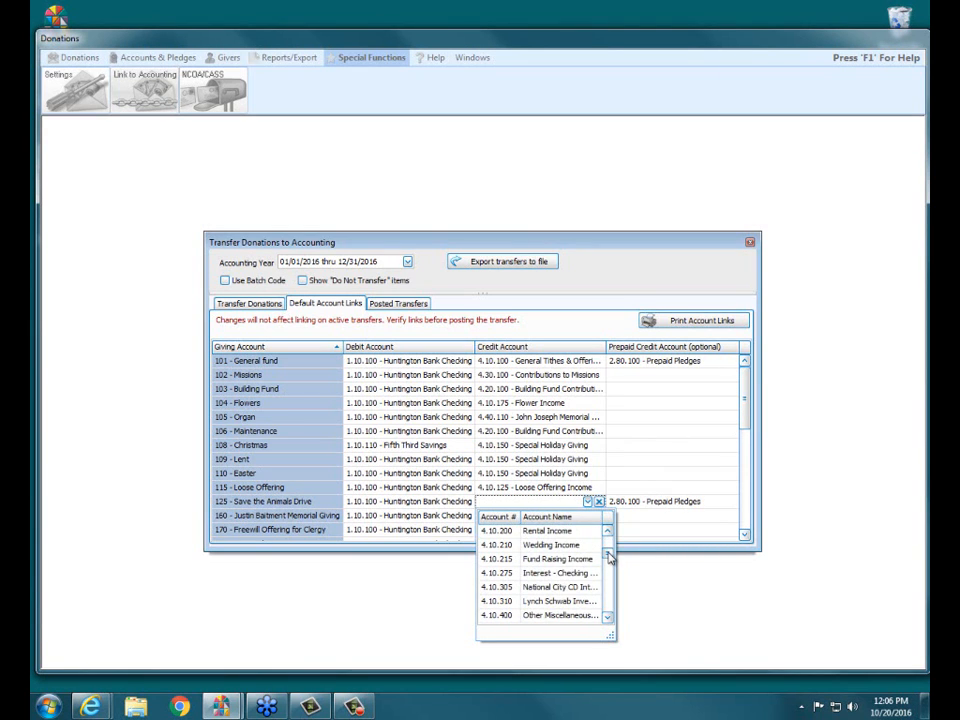
{"action": "left_click_drag", "start_coordinate": [609, 555], "coordinate": [628, 591]}
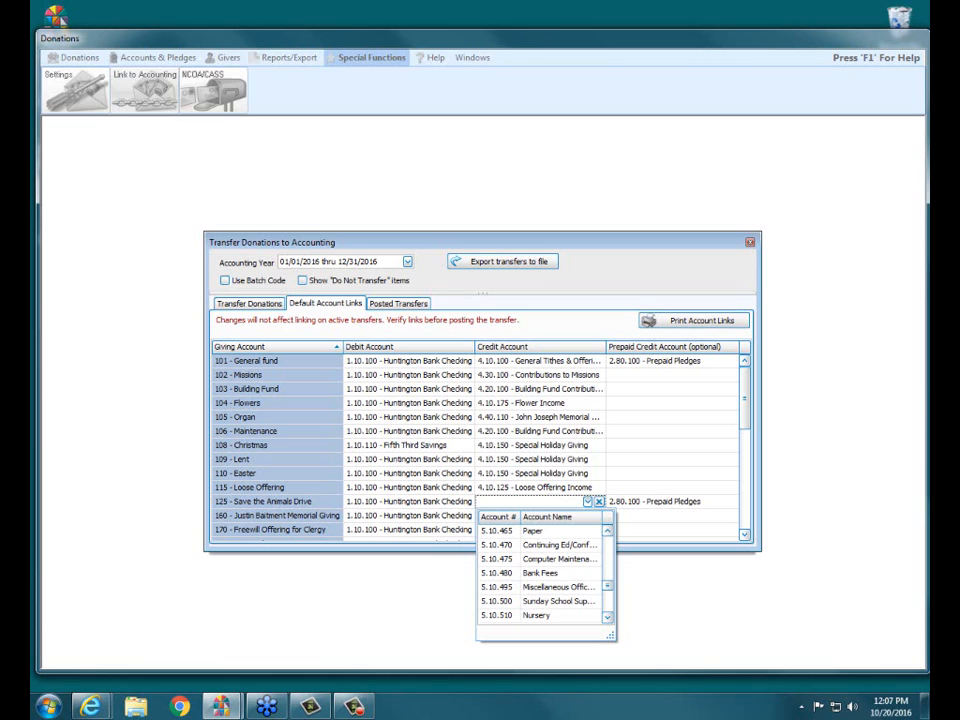
{"action": "key", "text": "Escape"}
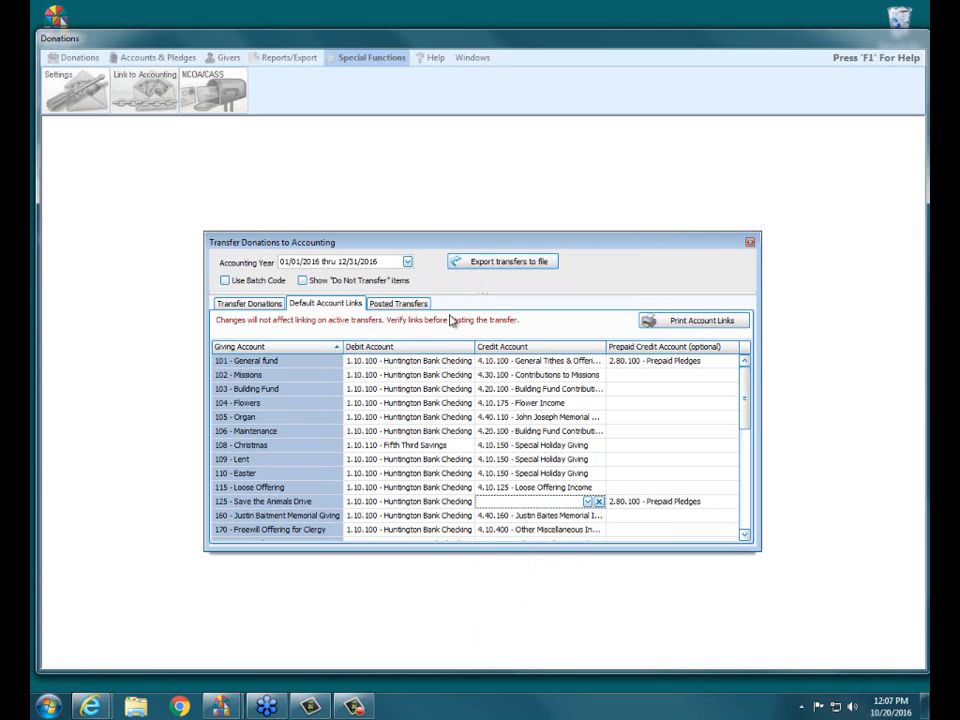
{"action": "left_click", "coordinate": [750, 243]}
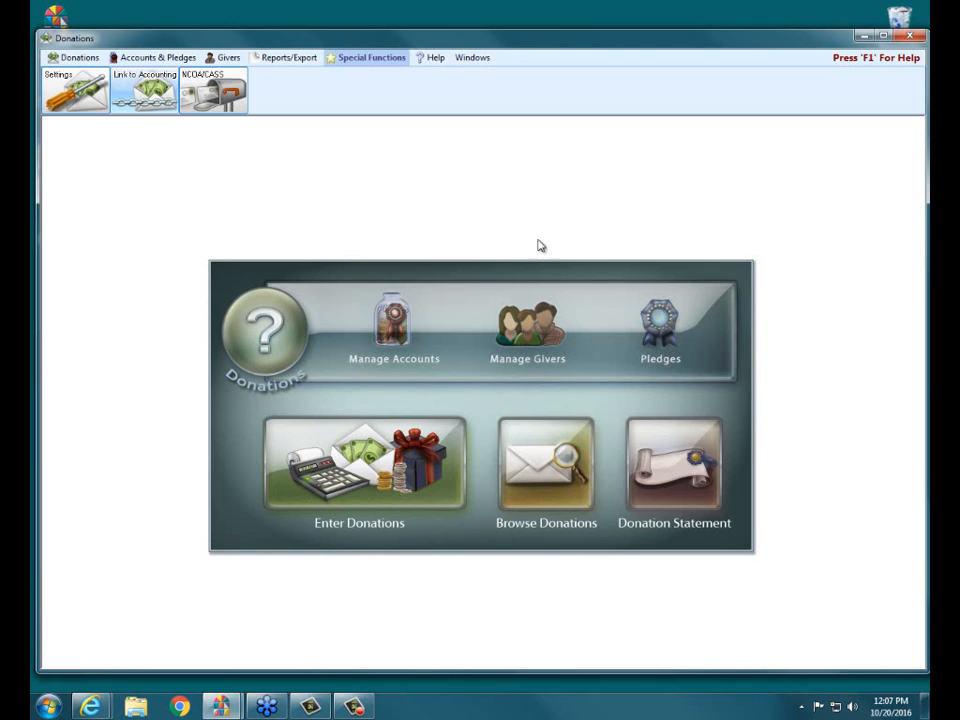
- Open Transfer to Accounting and view the default account links, the posted transfers and the donations awaiting transfer
{"action": "left_click", "coordinate": [72, 64]}
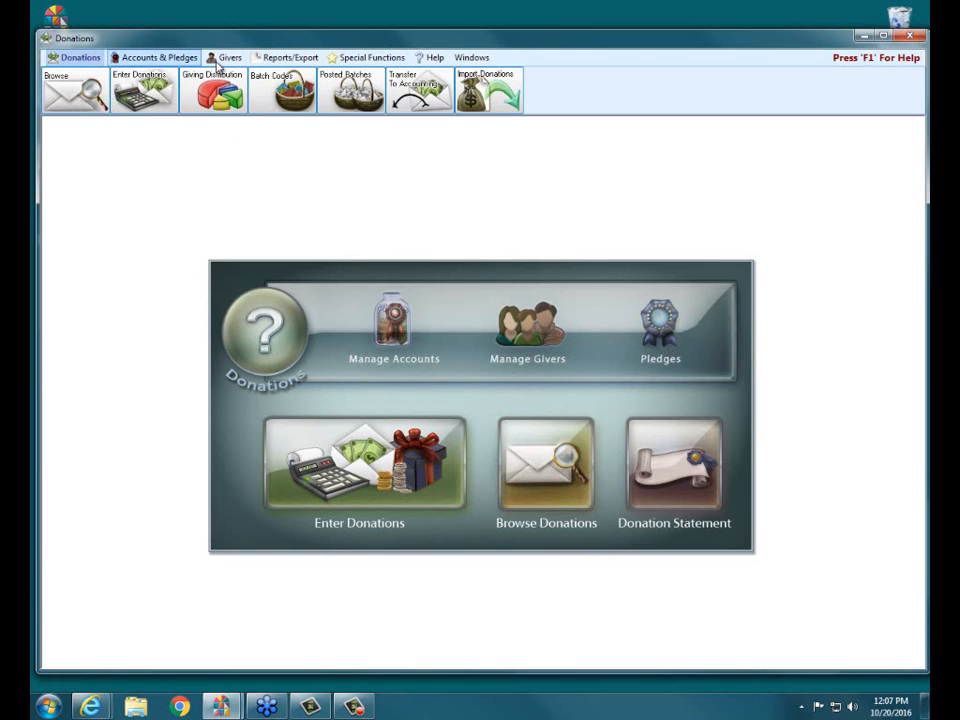
{"action": "left_click", "coordinate": [418, 100]}
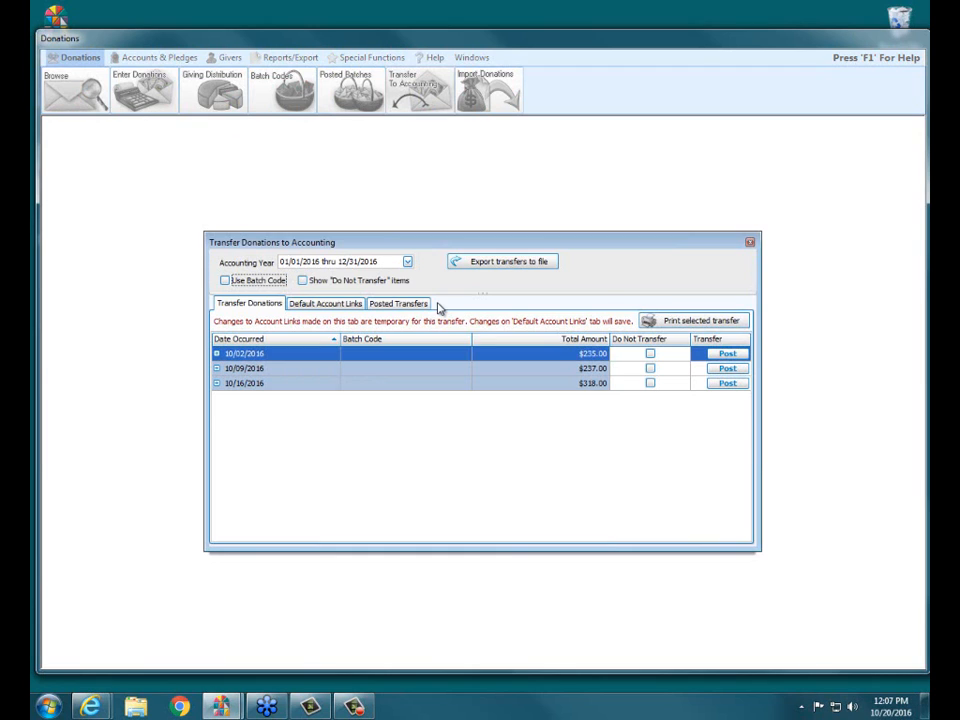
{"action": "left_click", "coordinate": [225, 305]}
{"action": "left_click", "coordinate": [301, 308]}
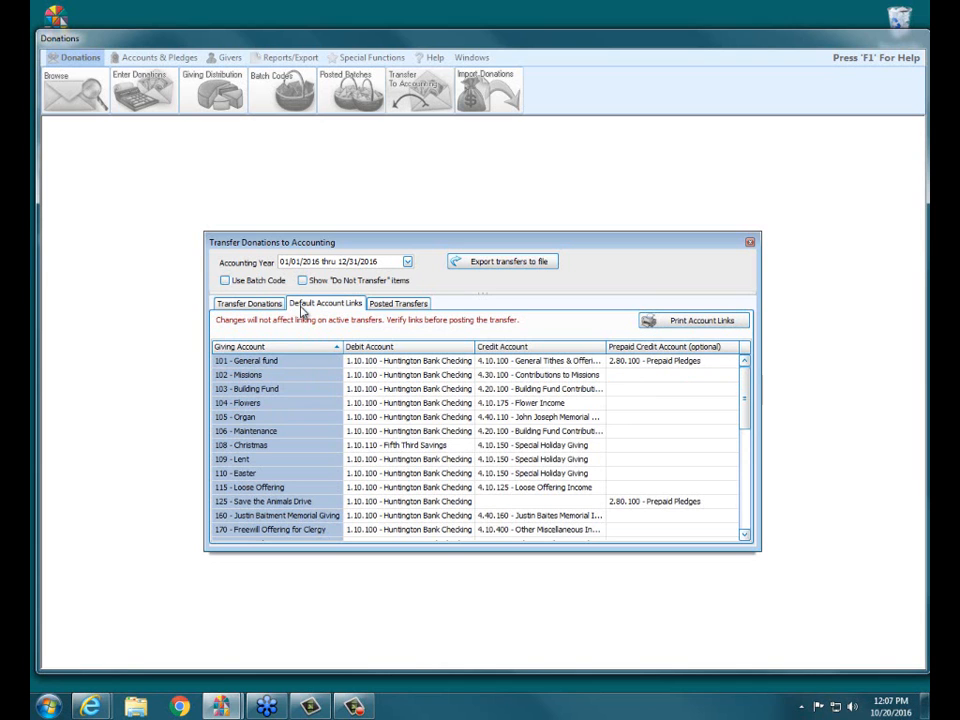
{"action": "left_click", "coordinate": [388, 304]}
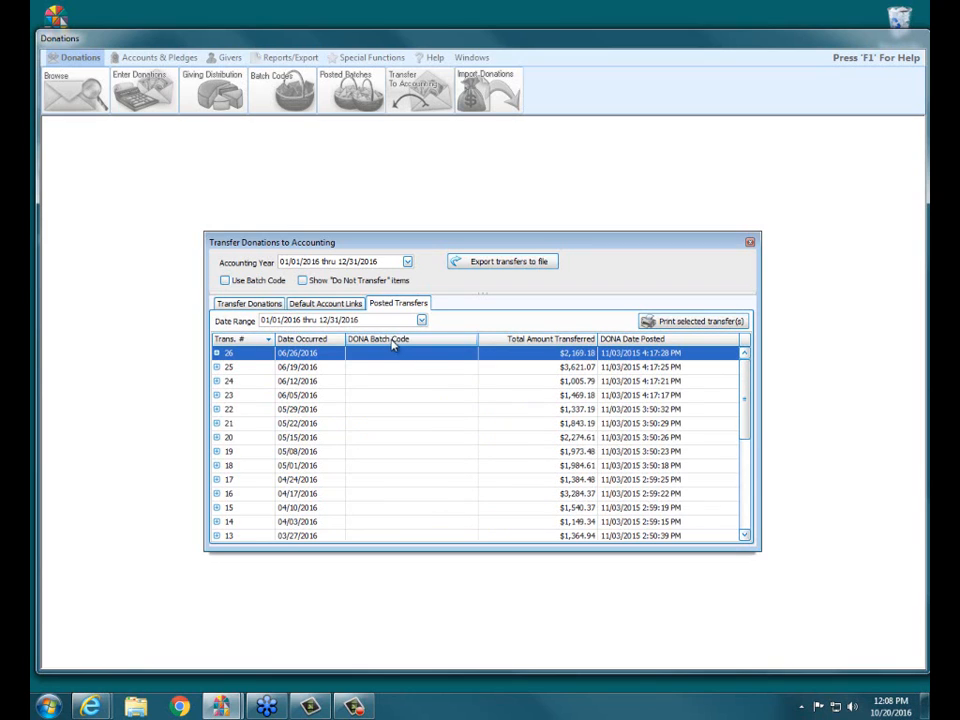
{"action": "left_click", "coordinate": [238, 305]}
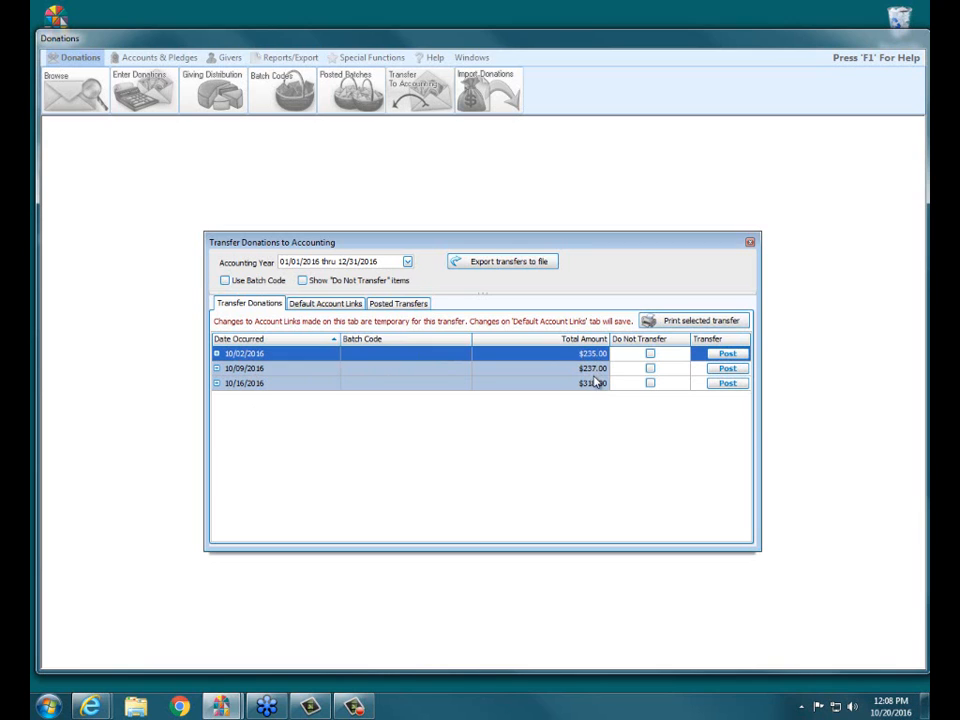
- Examine the 10/02/2016 transfer's details and the credited account choices for 101 - General fund, keeping 4.10.100 - General Tithes & Offerings, and collapse it
{"action": "left_click", "coordinate": [216, 354]}
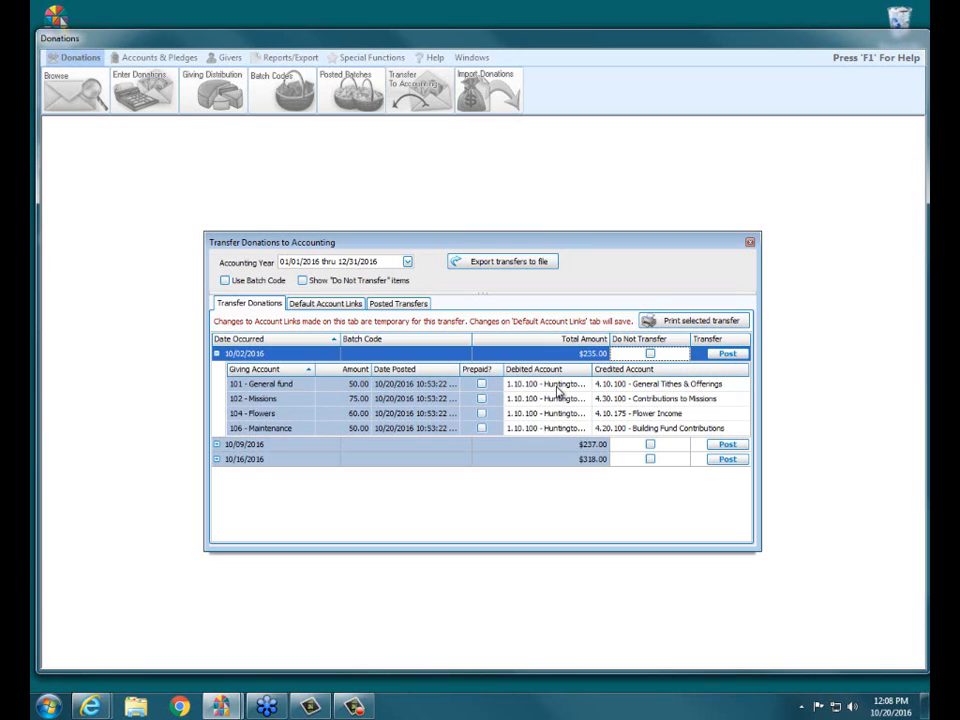
{"action": "left_click", "coordinate": [701, 390]}
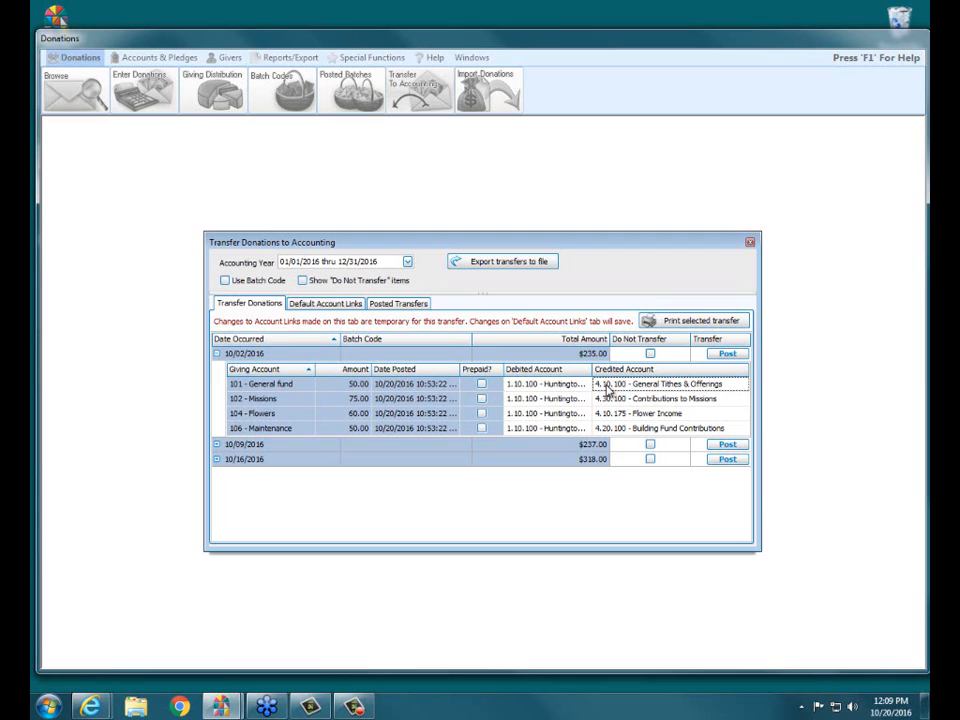
{"action": "left_click", "coordinate": [662, 384]}
{"action": "left_click", "coordinate": [743, 385]}
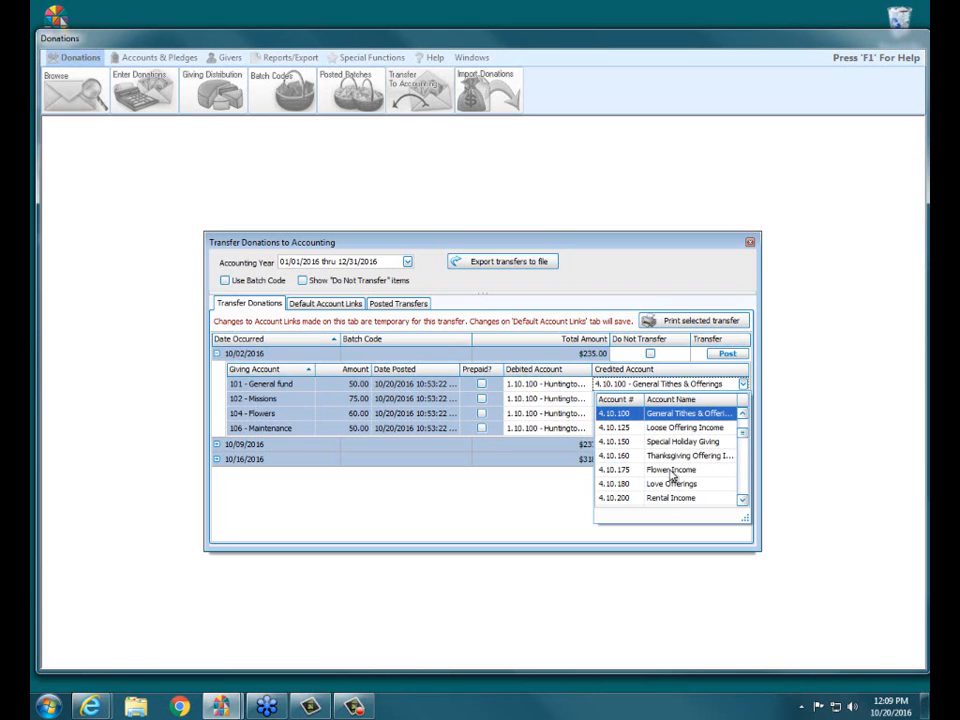
{"action": "left_click", "coordinate": [667, 419]}
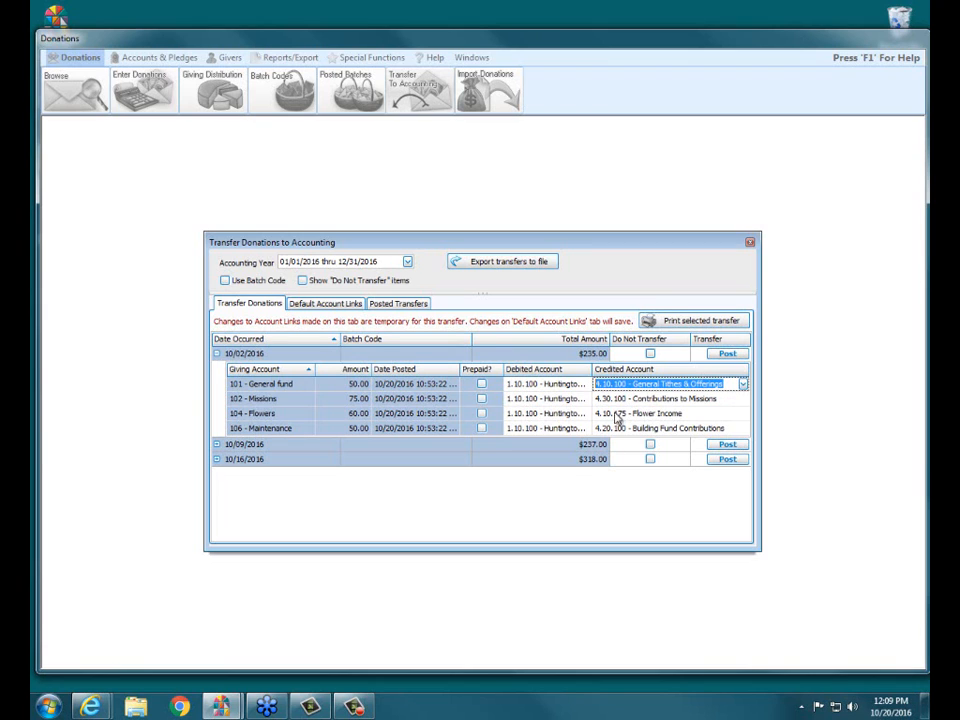
{"action": "left_click", "coordinate": [217, 354]}
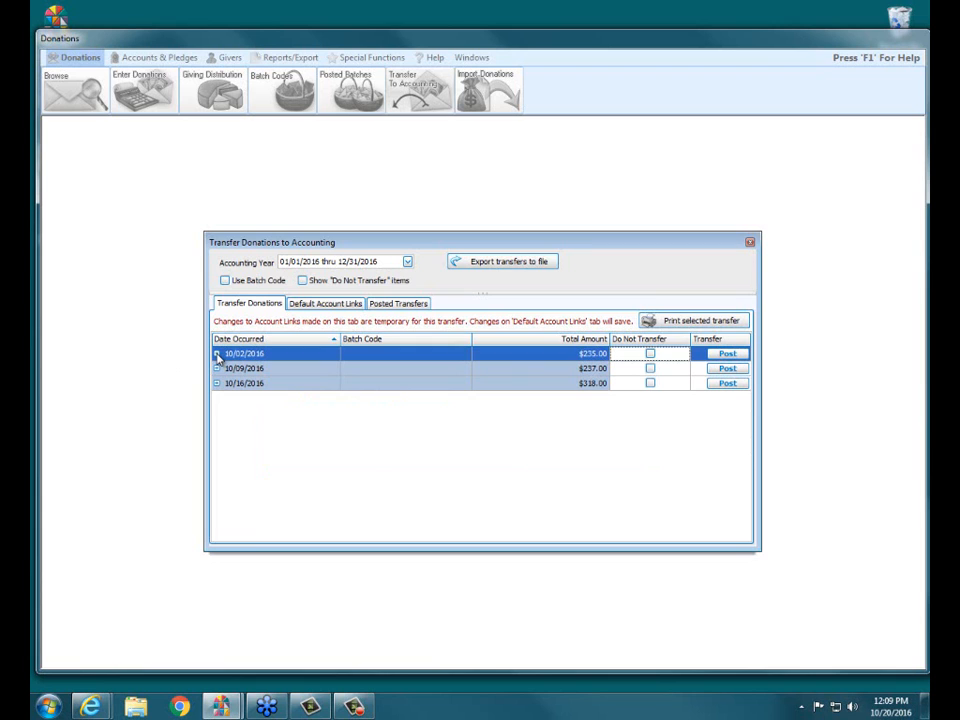
- Expand the 10/16/2016 transfer to show its giving accounts and try to post it to Accounting
{"action": "left_click", "coordinate": [217, 368]}
{"action": "left_click", "coordinate": [217, 368]}
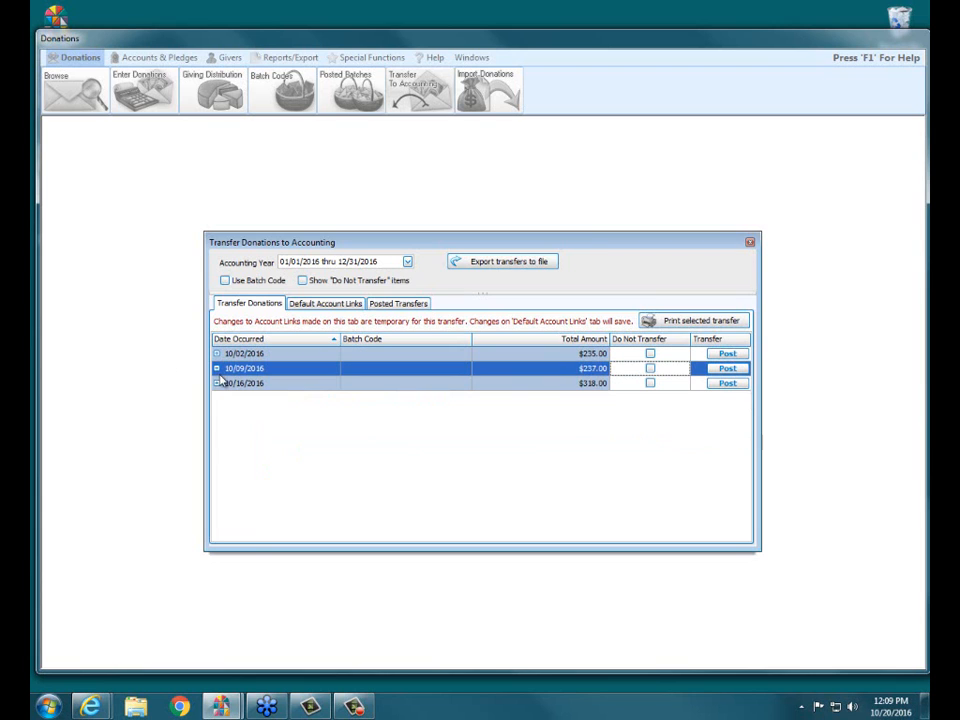
{"action": "left_click", "coordinate": [217, 383]}
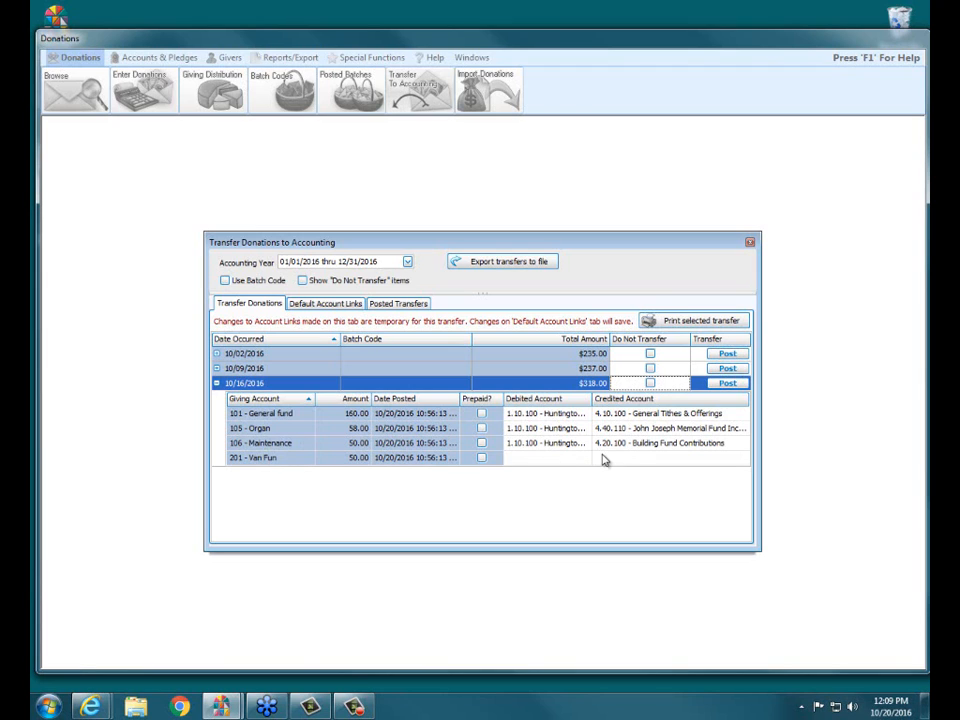
{"action": "left_click", "coordinate": [729, 385]}
{"action": "mouse_move", "coordinate": [698, 385]}
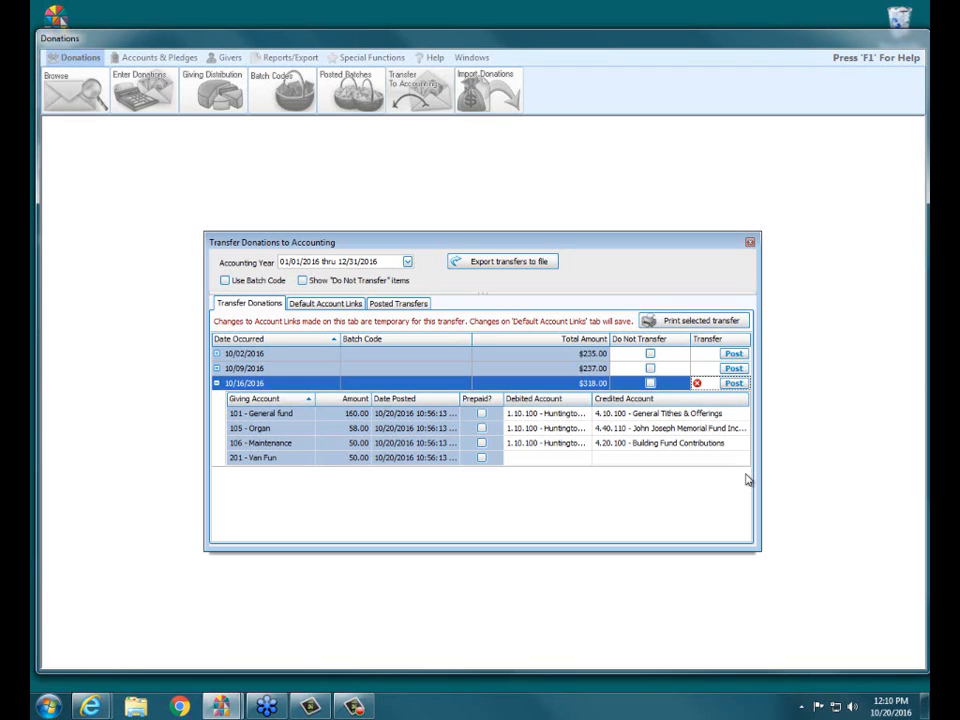
- Set the debited account for 201 - Van Fun in the 10/16/2016 transfer to 1.10.100 - Huntington Bank Checking
{"action": "left_click", "coordinate": [545, 458]}
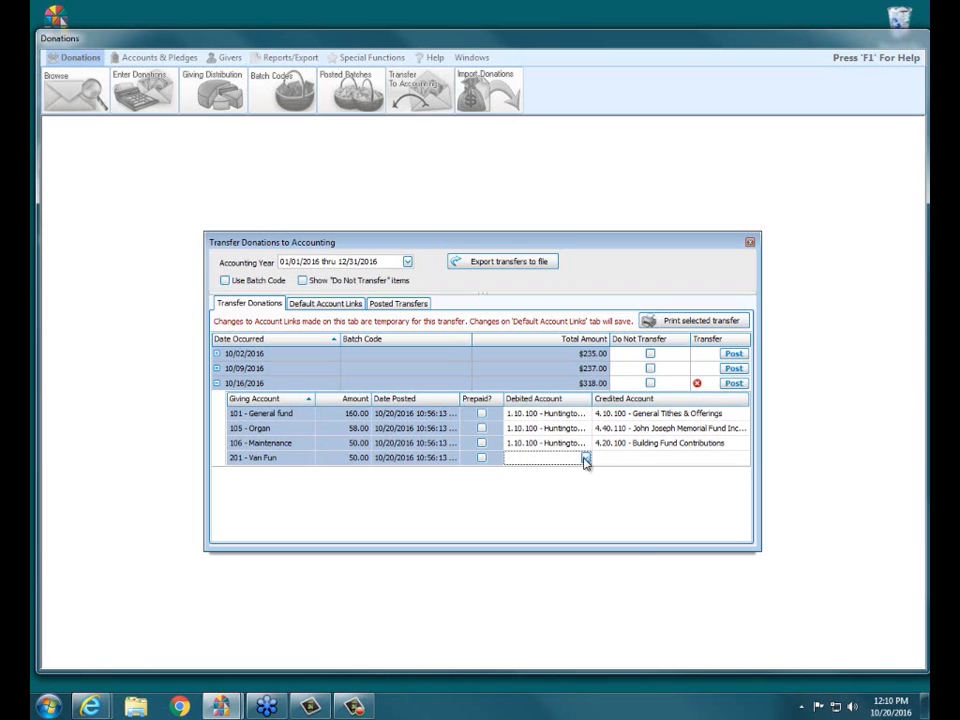
{"action": "left_click", "coordinate": [586, 459]}
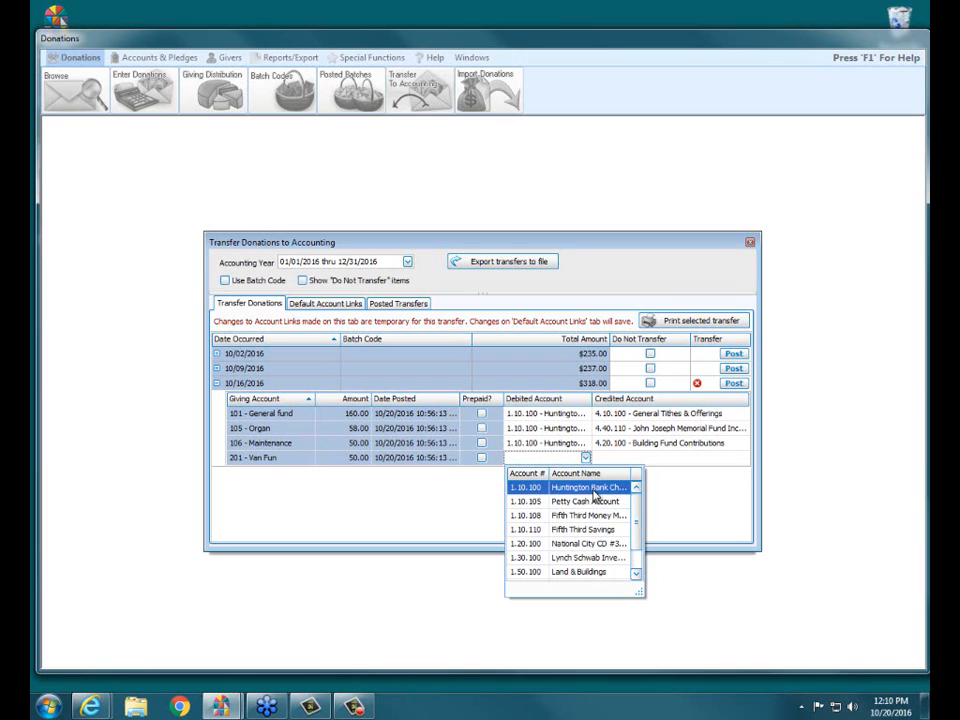
{"action": "left_click", "coordinate": [593, 490]}
- Set the credited account for 201 - Van Fun in the 10/16/2016 transfer to 4.10.215 - Fund Raising Income
{"action": "left_click", "coordinate": [671, 459]}
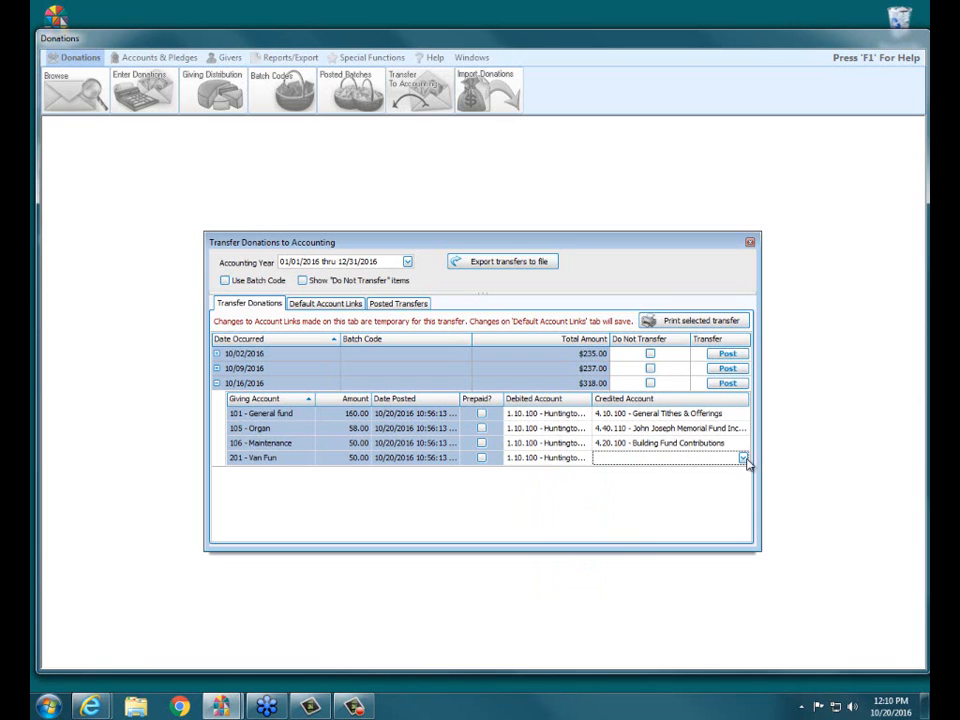
{"action": "left_click", "coordinate": [744, 459]}
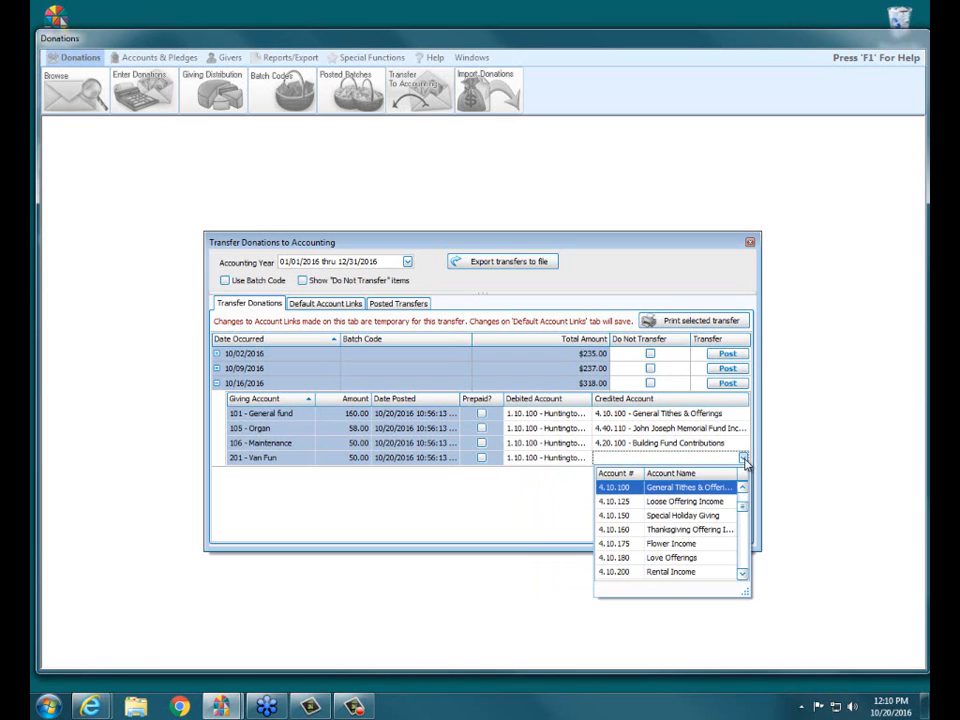
{"action": "left_click", "coordinate": [742, 574]}
{"action": "left_click", "coordinate": [742, 574]}
{"action": "left_click", "coordinate": [742, 574]}
{"action": "left_click", "coordinate": [742, 574]}
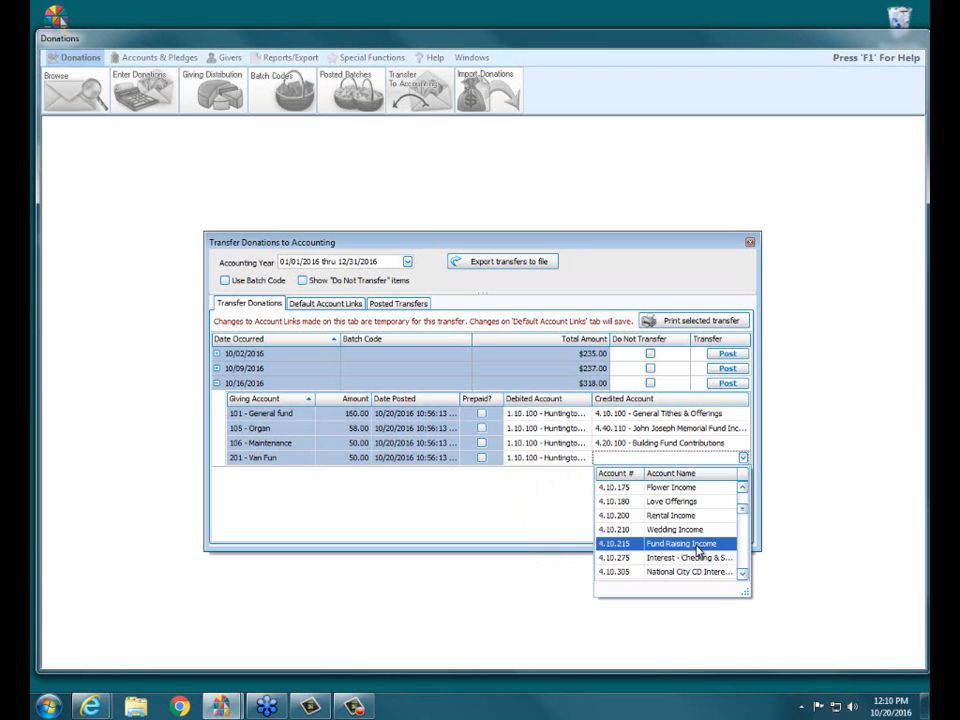
{"action": "left_click", "coordinate": [697, 552]}
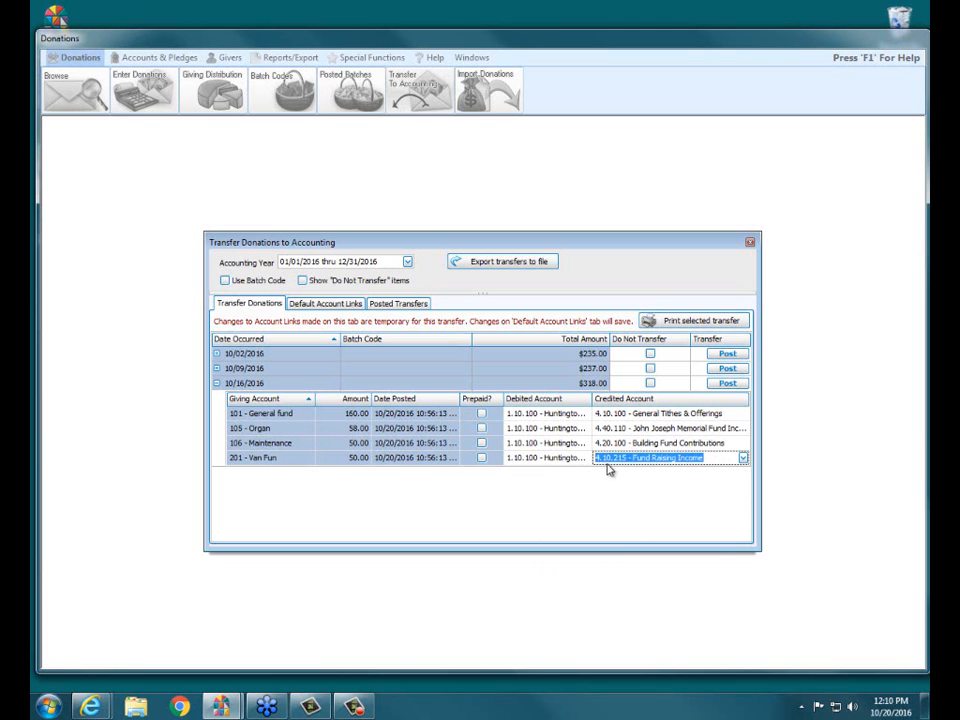
- Post the 10/16/2016 transfer to Accounting without transaction comments and acknowledge the posting
{"action": "left_click", "coordinate": [736, 384]}
{"action": "left_click", "coordinate": [736, 384]}
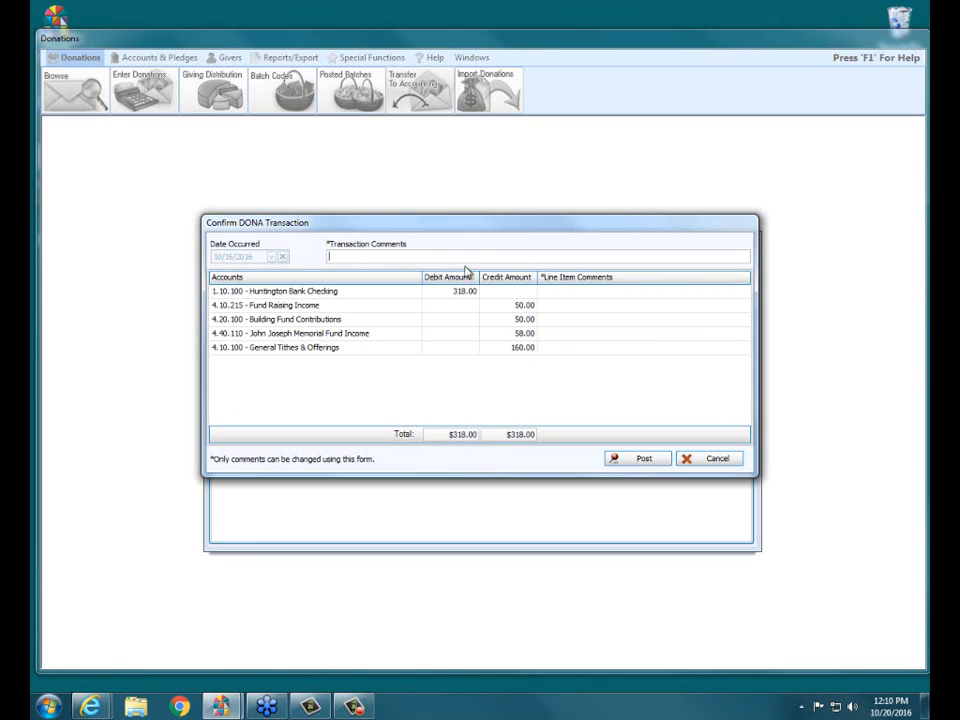
{"action": "left_click", "coordinate": [649, 467]}
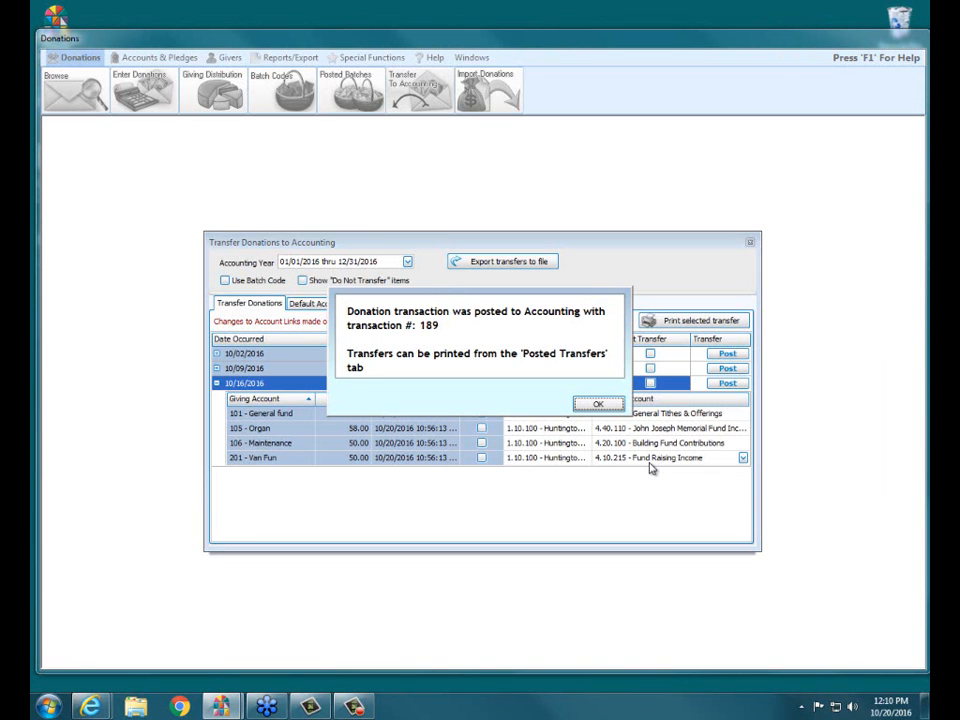
{"action": "left_click", "coordinate": [599, 404]}
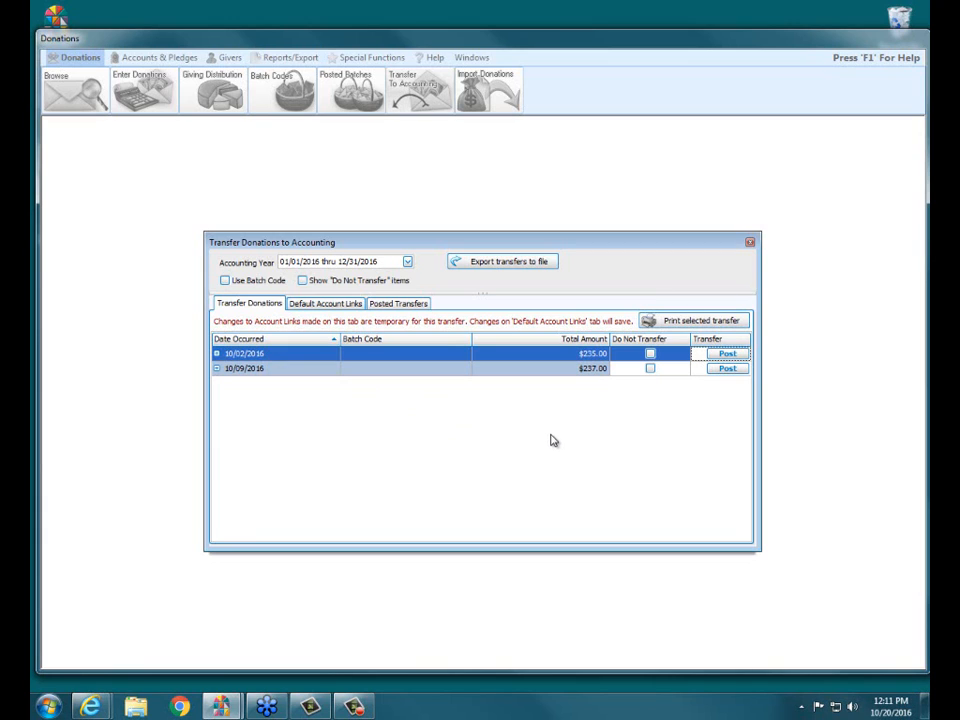
- Set the default debit account link for 201 - Van Fun to 1.10.100 - Huntington Bank Checking
{"action": "left_click", "coordinate": [323, 305]}
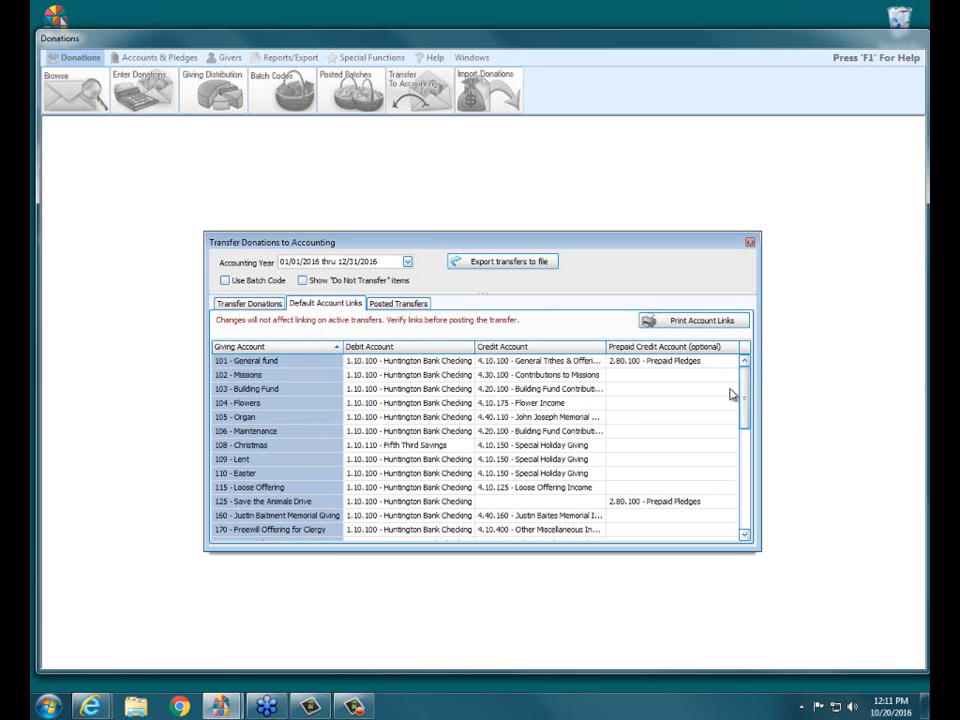
{"action": "left_click_drag", "start_coordinate": [744, 392], "coordinate": [748, 456]}
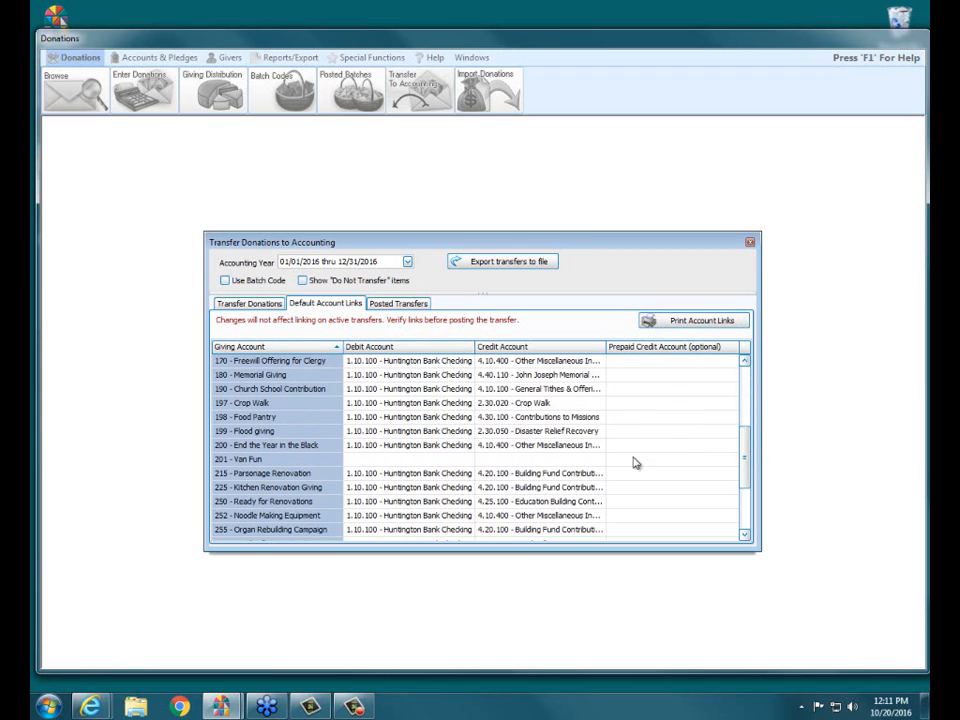
{"action": "left_click", "coordinate": [420, 462]}
{"action": "left_click", "coordinate": [457, 459]}
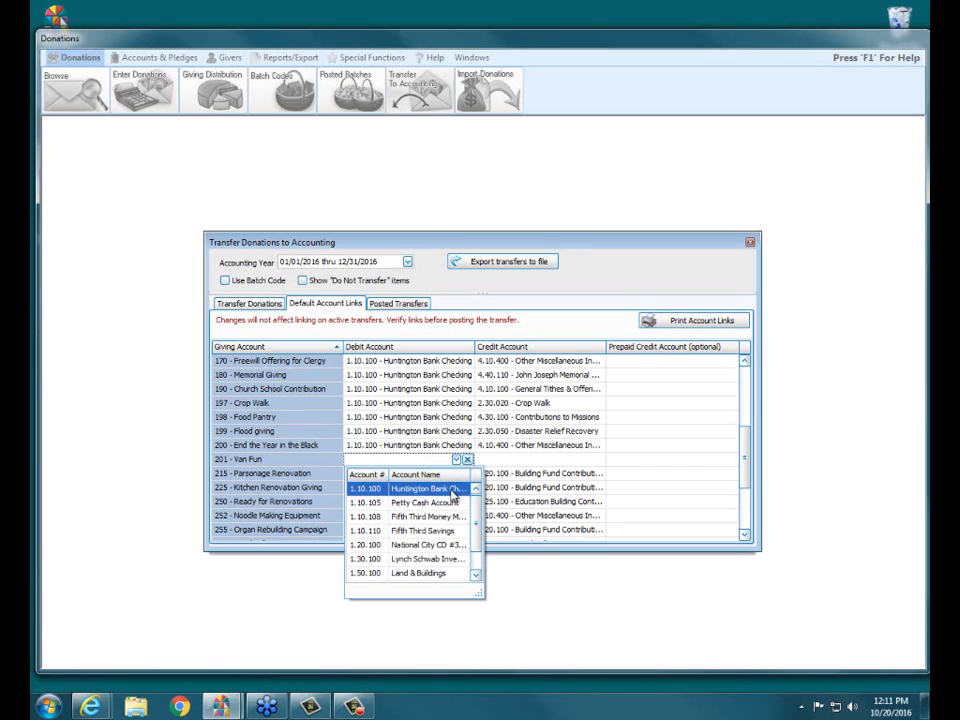
{"action": "left_click", "coordinate": [452, 488]}
- Set the default credit account link for 201 - Van Fun to 4.10.215 - Fund Raising Income
{"action": "left_click", "coordinate": [586, 461]}
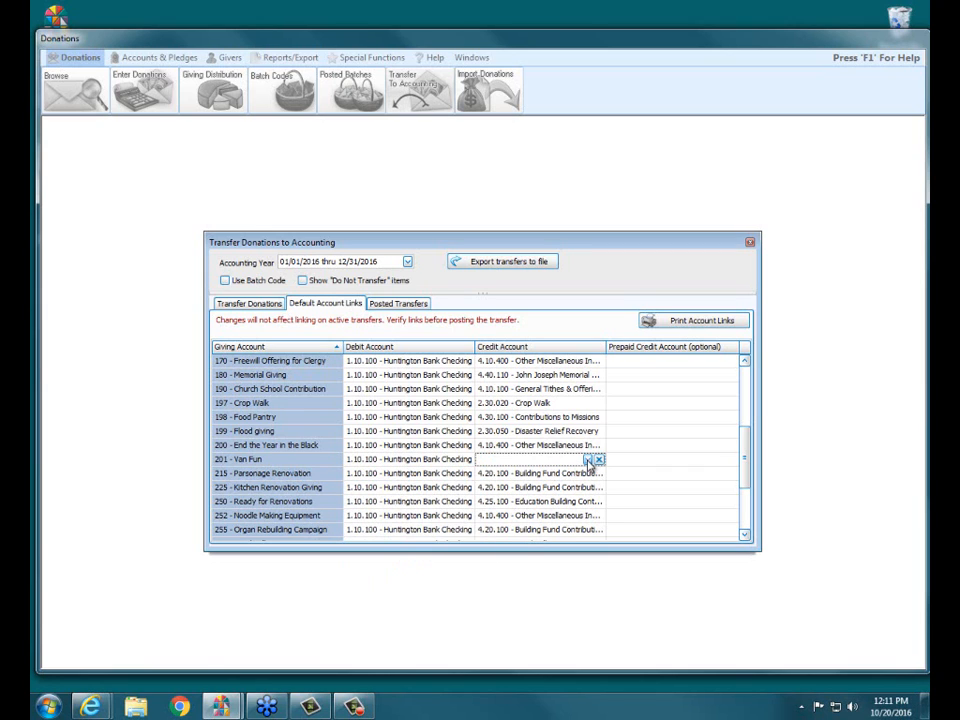
{"action": "left_click", "coordinate": [588, 459]}
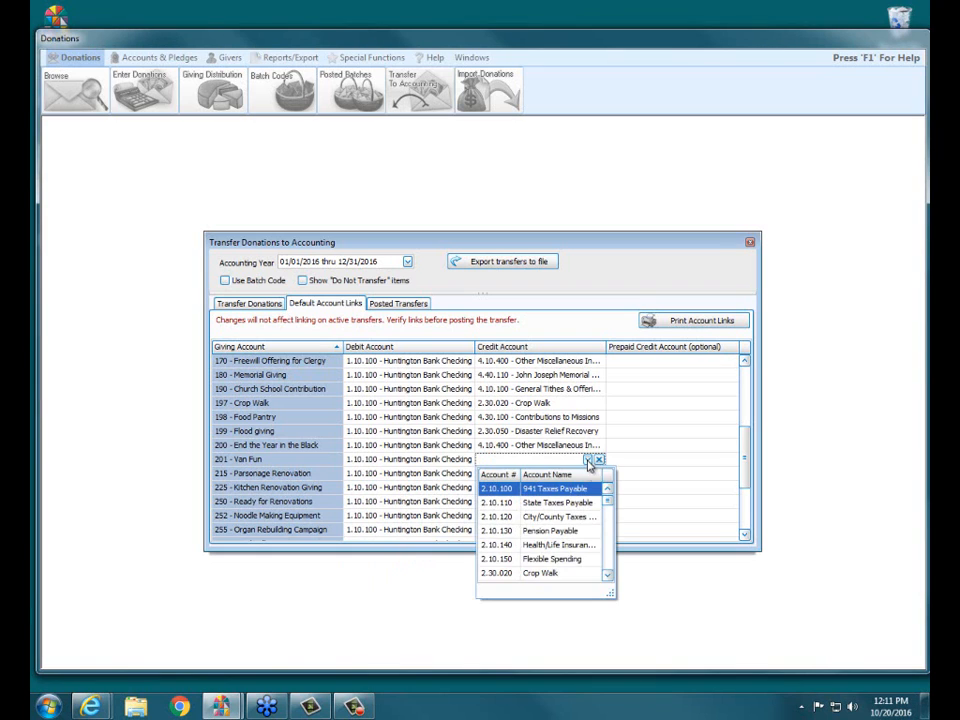
{"action": "left_click", "coordinate": [606, 577]}
{"action": "left_click", "coordinate": [607, 577]}
{"action": "left_click", "coordinate": [607, 577]}
{"action": "left_click", "coordinate": [607, 577]}
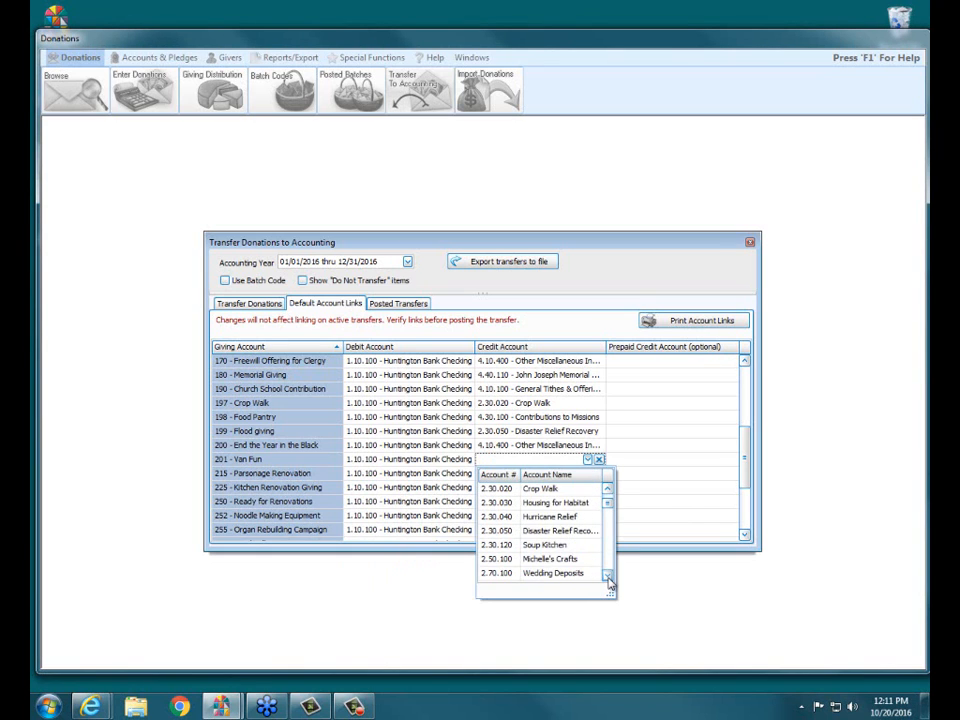
{"action": "left_click", "coordinate": [607, 577]}
{"action": "left_click", "coordinate": [607, 577]}
{"action": "left_click", "coordinate": [607, 577]}
{"action": "left_click", "coordinate": [607, 577]}
{"action": "left_click", "coordinate": [607, 577]}
{"action": "left_click", "coordinate": [607, 577]}
{"action": "left_click", "coordinate": [607, 577]}
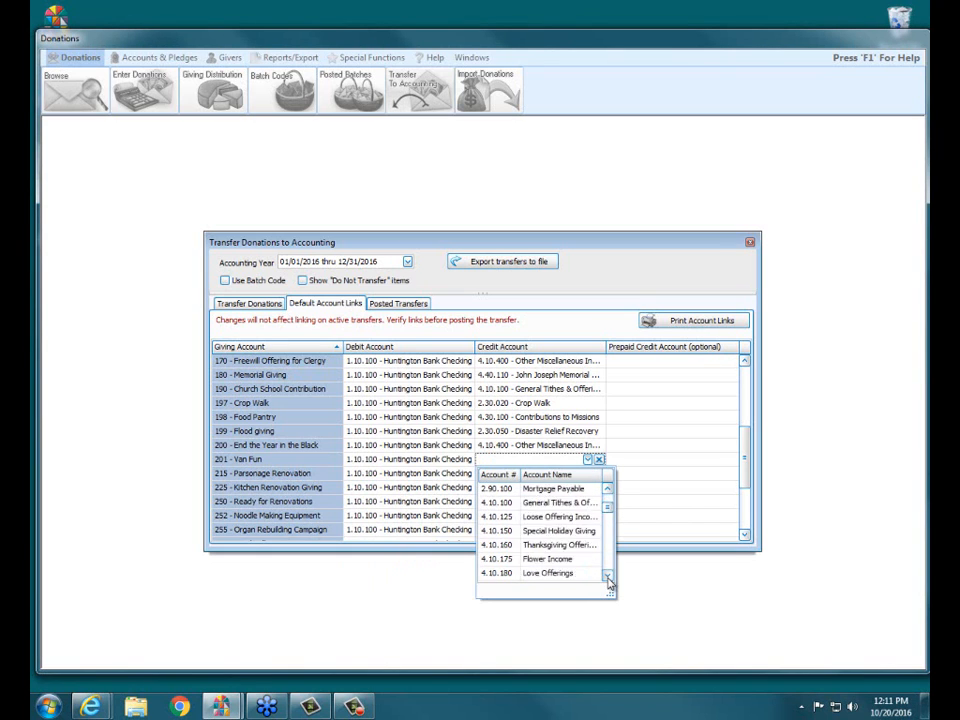
{"action": "left_click", "coordinate": [607, 577]}
{"action": "left_click", "coordinate": [607, 577]}
{"action": "left_click", "coordinate": [607, 577]}
{"action": "left_click", "coordinate": [607, 577]}
{"action": "left_click", "coordinate": [607, 577]}
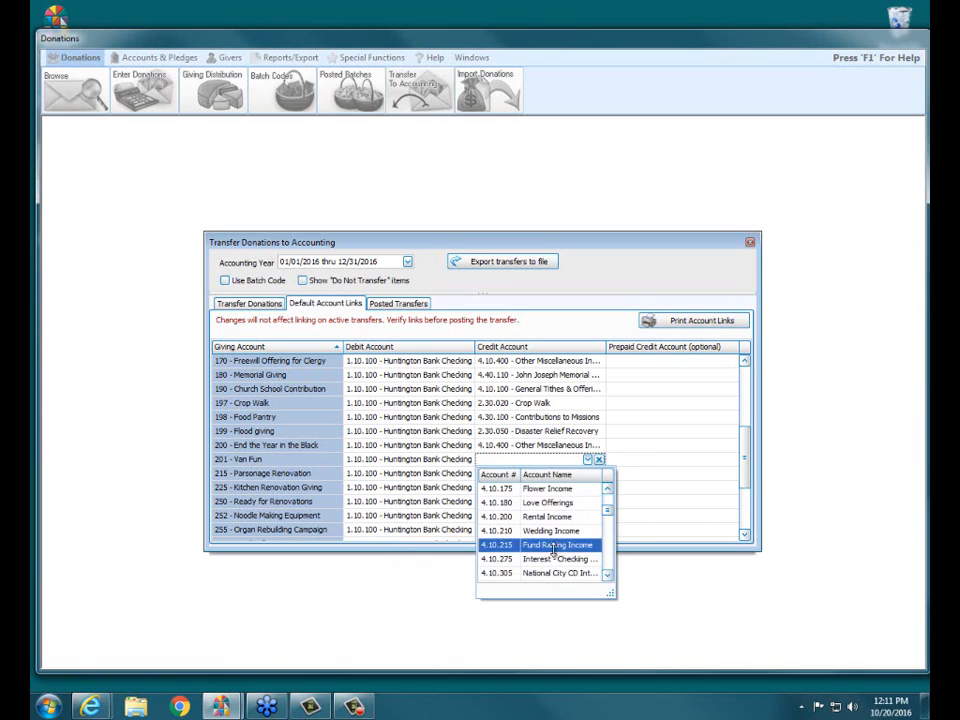
{"action": "left_click", "coordinate": [560, 544]}
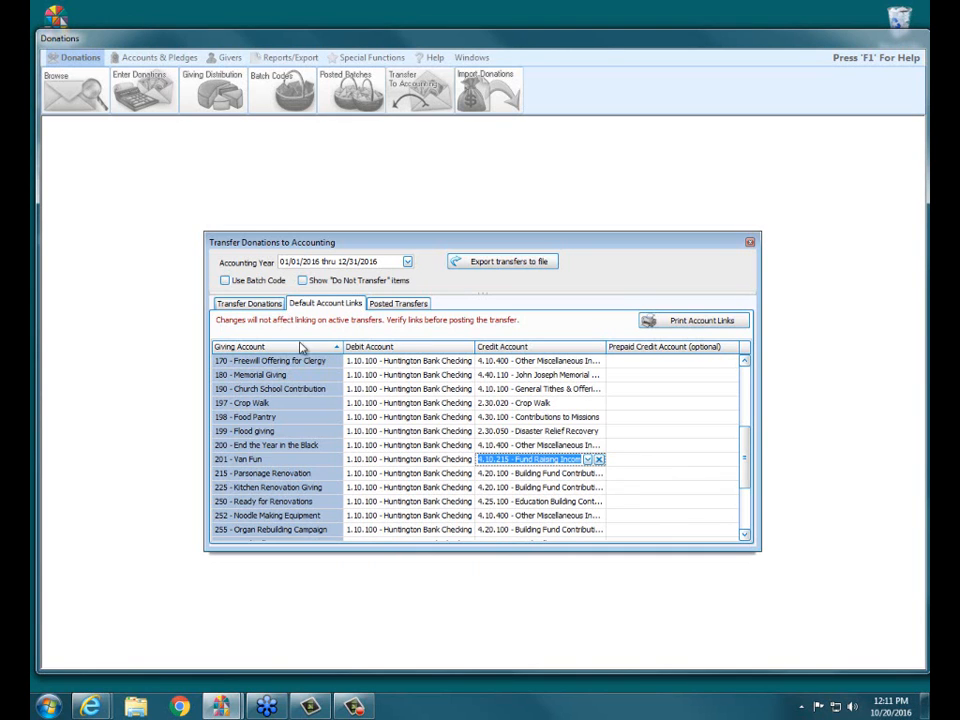
- Among the pending donation transfers, mark 10/02/2016 as Do Not Transfer and clear that mark again
{"action": "left_click", "coordinate": [260, 304]}
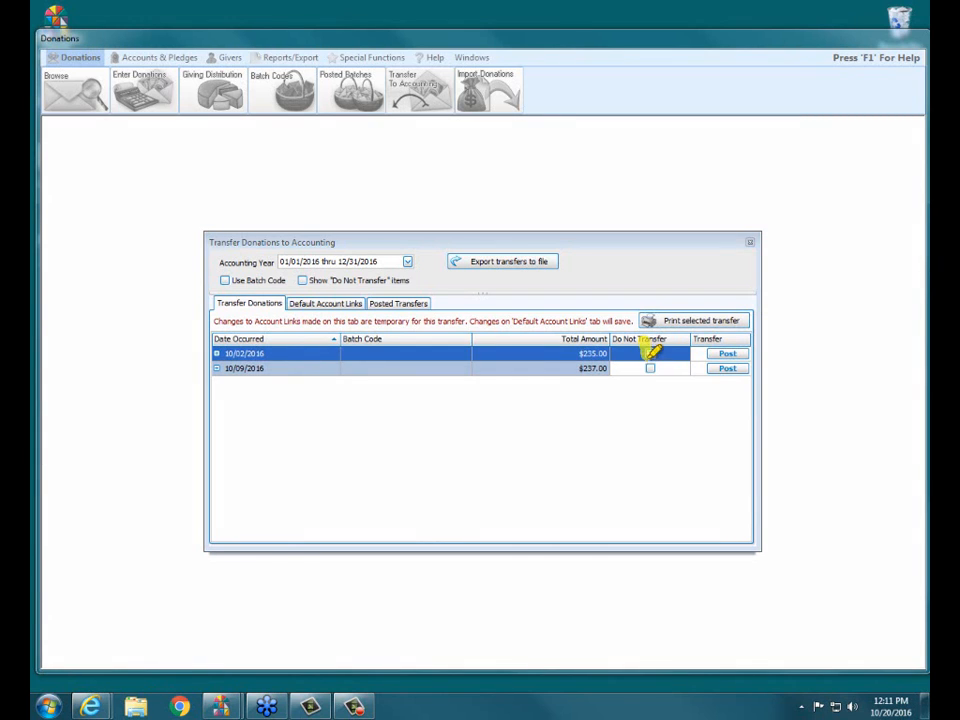
{"action": "left_click_drag", "start_coordinate": [650, 349], "coordinate": [650, 384]}
{"action": "left_click", "coordinate": [651, 355]}
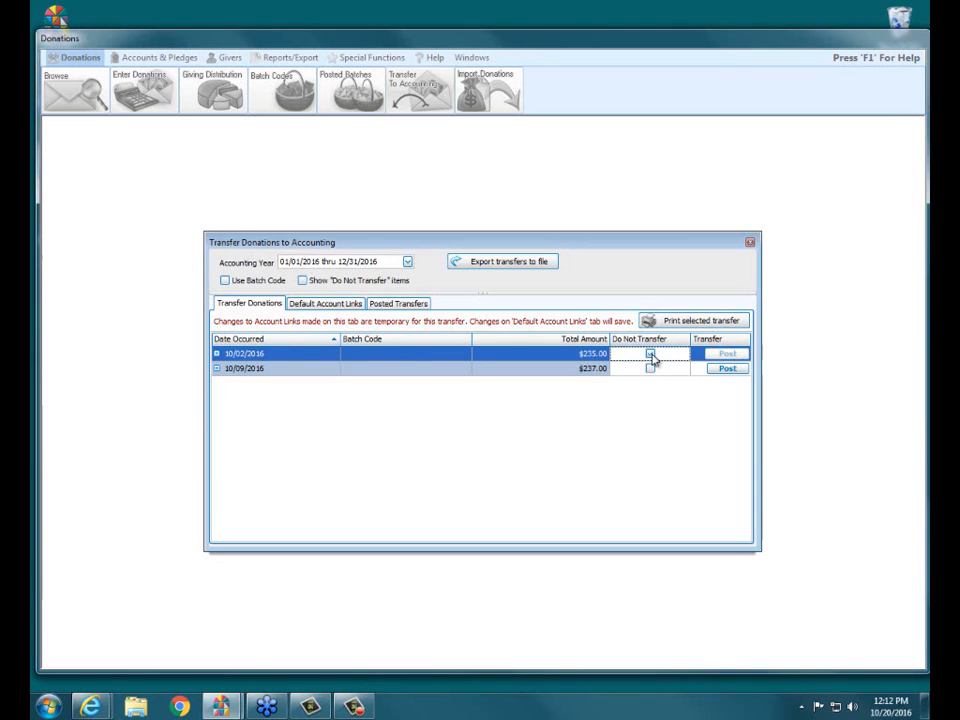
{"action": "left_click", "coordinate": [727, 356]}
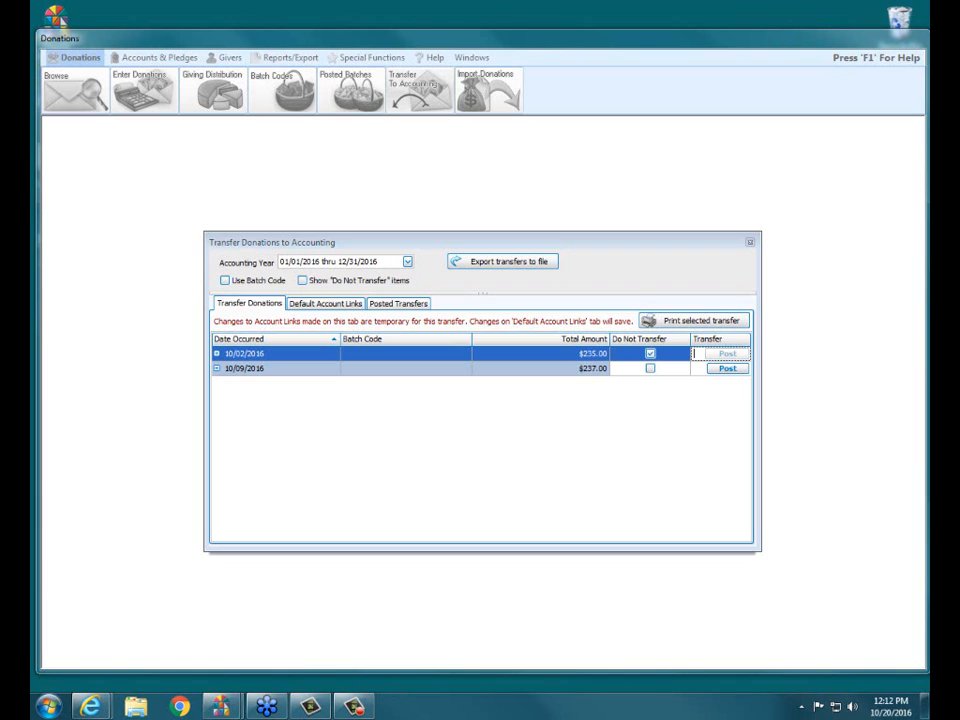
{"action": "left_click", "coordinate": [660, 320]}
{"action": "left_click", "coordinate": [650, 354]}
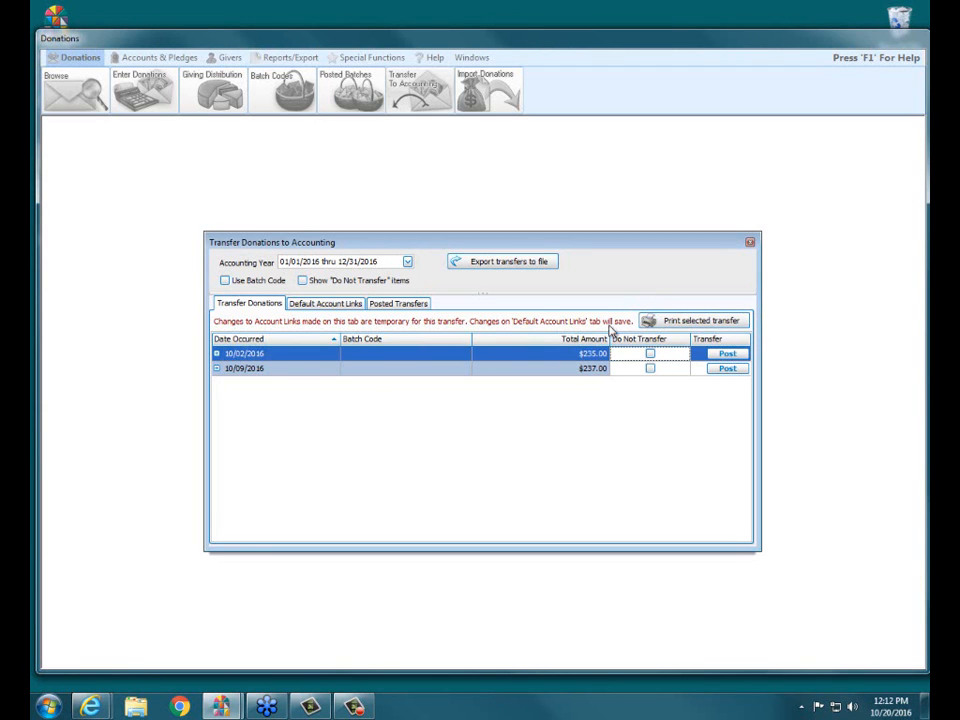
- Preview the transfer report for the unposted 10/02/2016 transfer, checking its column and sort options, and close it
{"action": "left_click", "coordinate": [679, 322]}
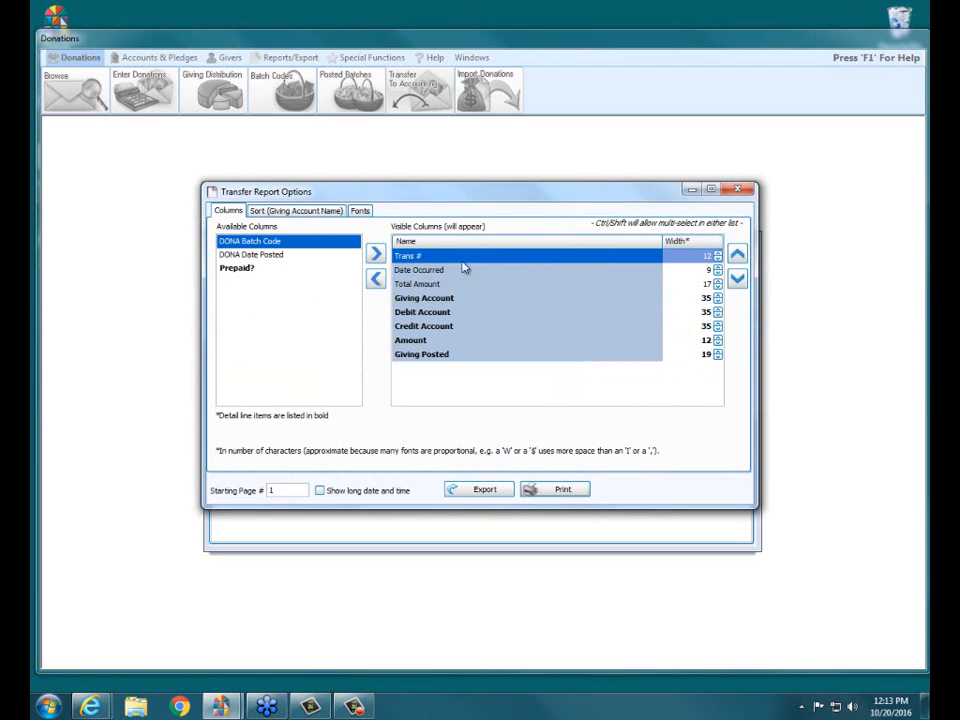
{"action": "left_click", "coordinate": [275, 213]}
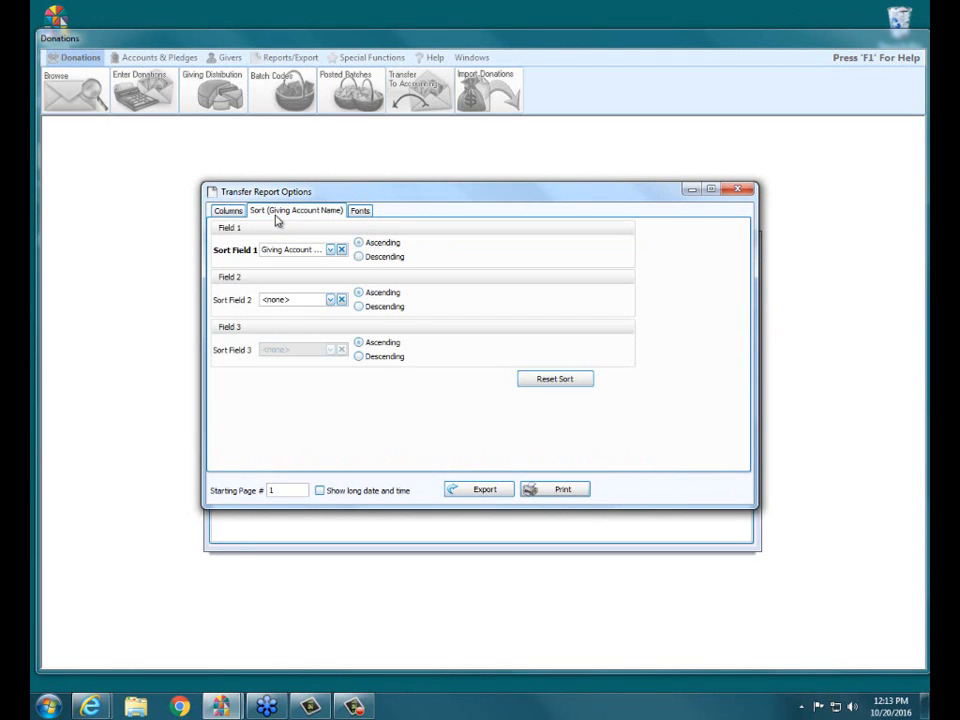
{"action": "left_click", "coordinate": [559, 492]}
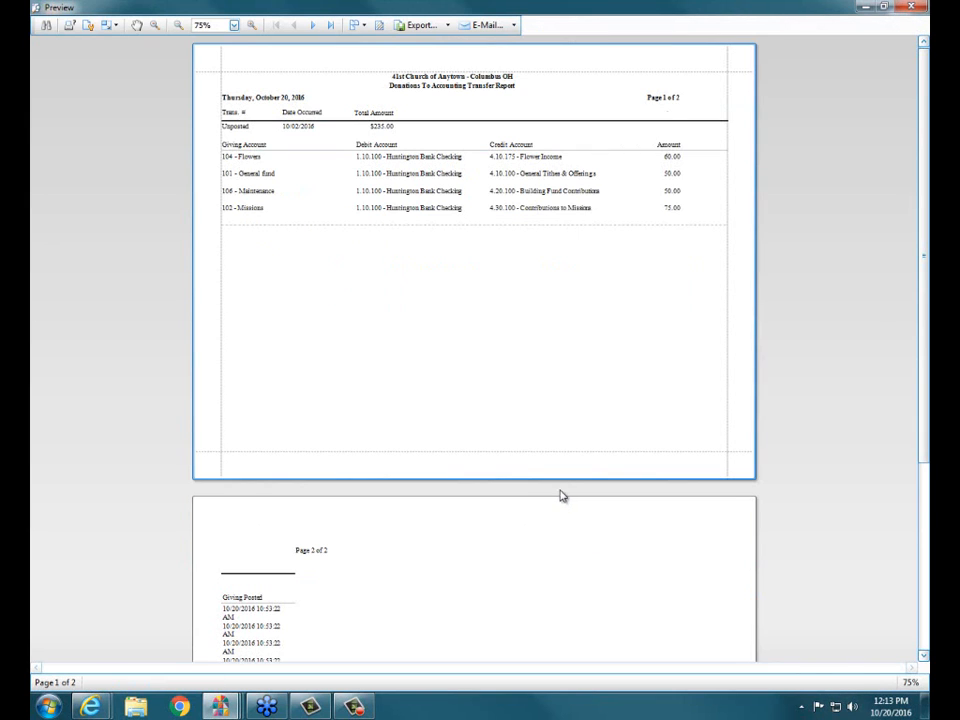
{"action": "left_click", "coordinate": [910, 8]}
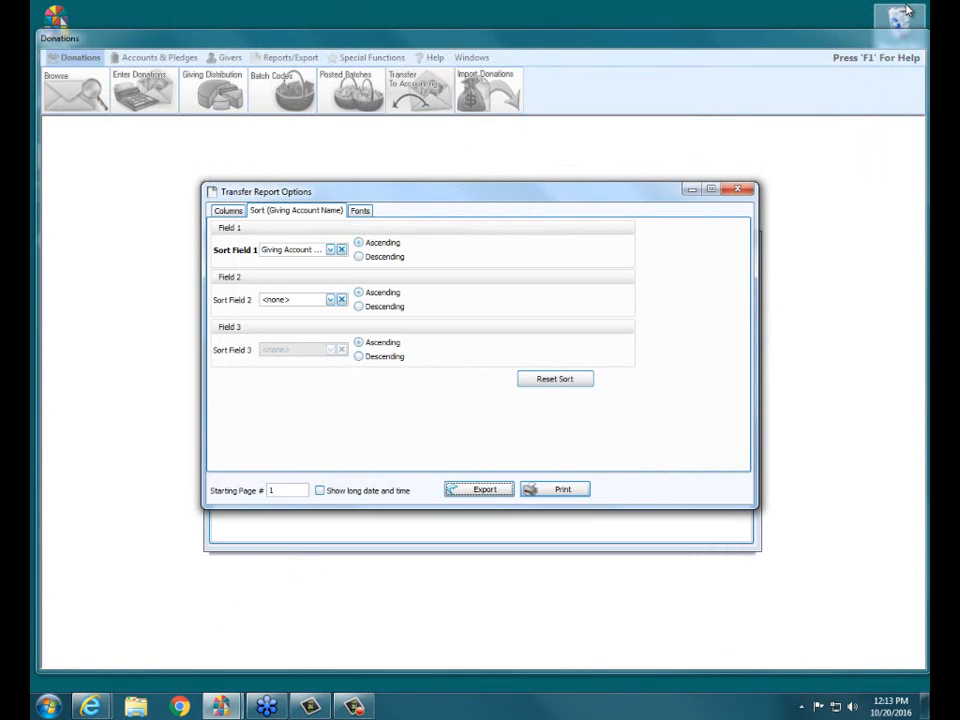
{"action": "left_click", "coordinate": [738, 190]}
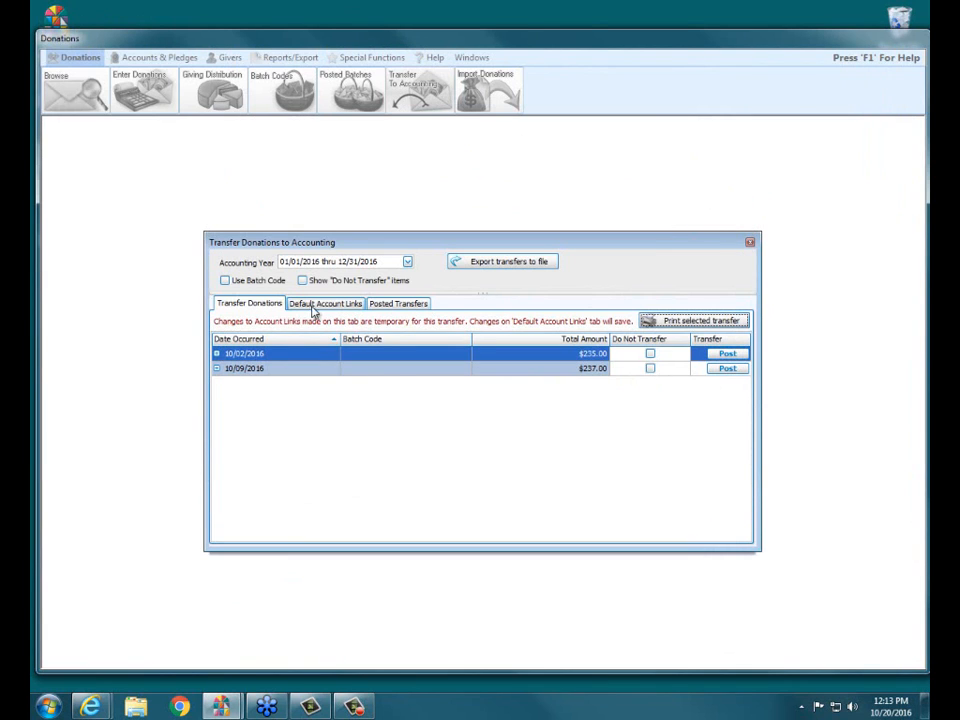
- Preview the transfer report for the posted 10/16/2016 transfer and close the report and its options
{"action": "left_click", "coordinate": [388, 305]}
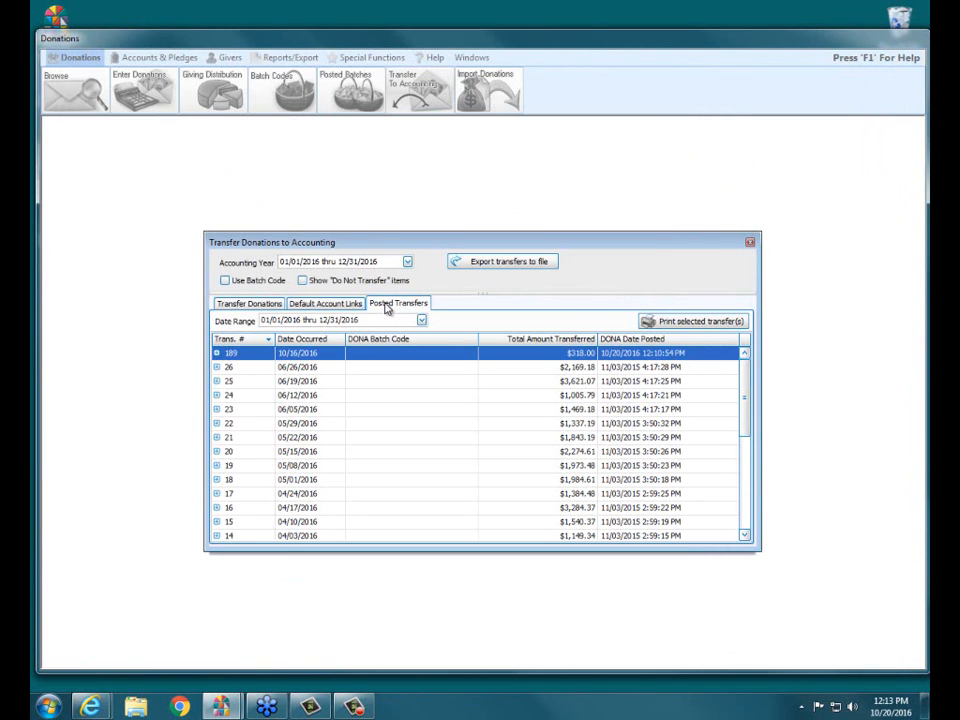
{"action": "left_click", "coordinate": [337, 358]}
{"action": "left_click", "coordinate": [248, 360]}
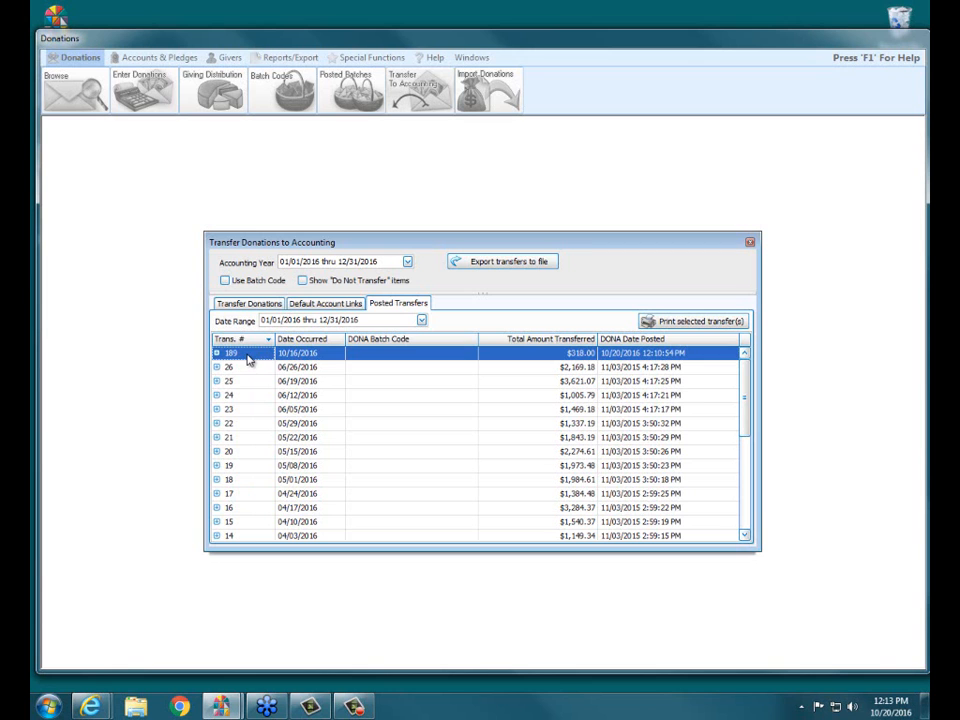
{"action": "left_click", "coordinate": [702, 324]}
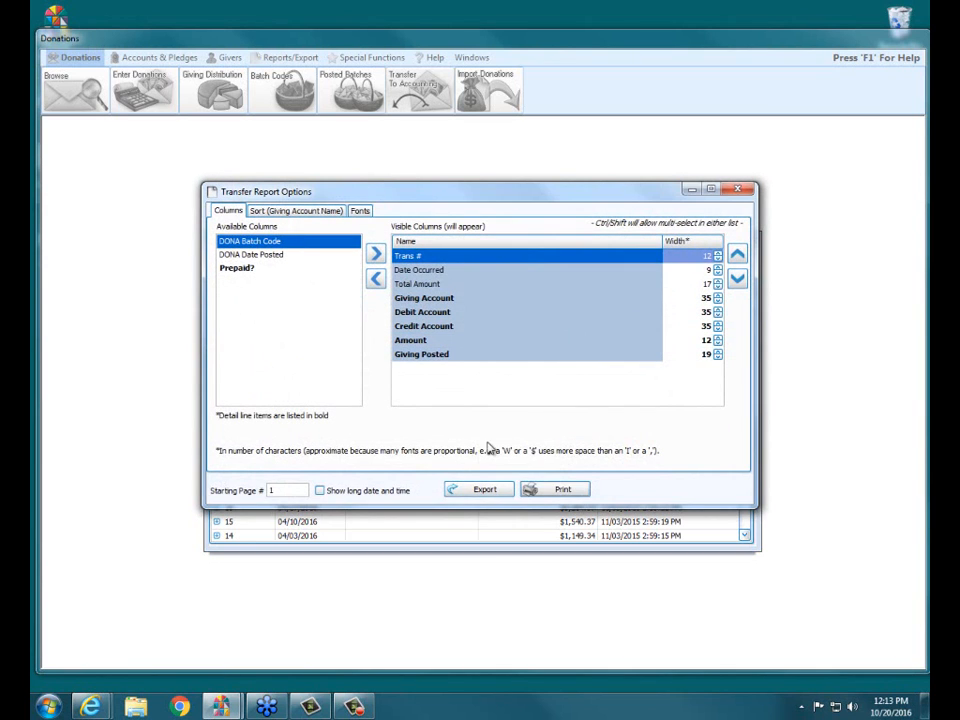
{"action": "left_click", "coordinate": [557, 491]}
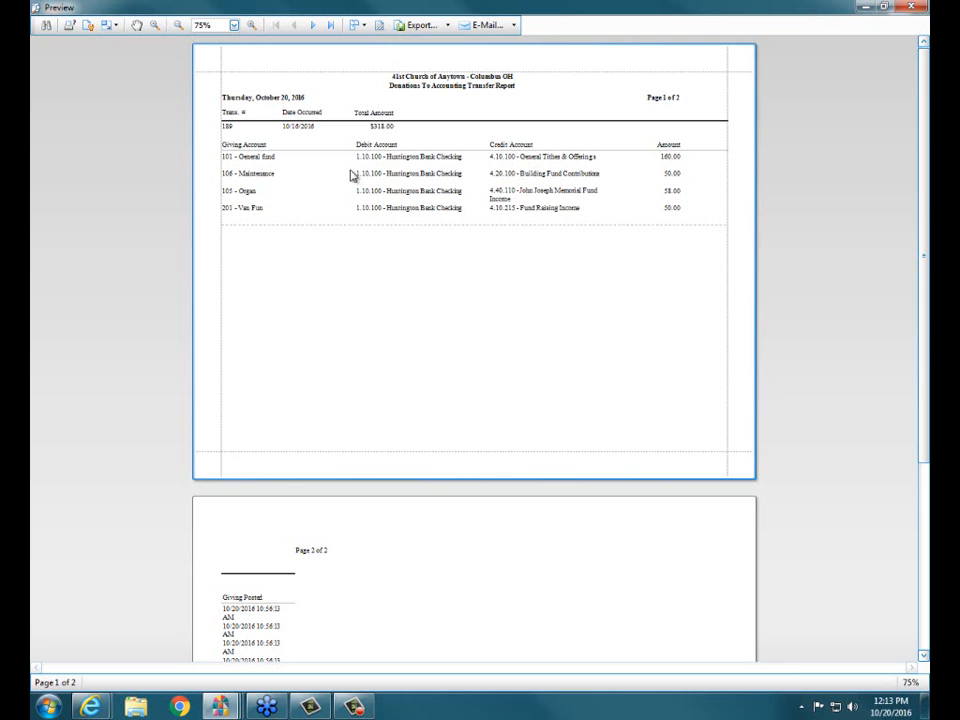
{"action": "left_click", "coordinate": [912, 8]}
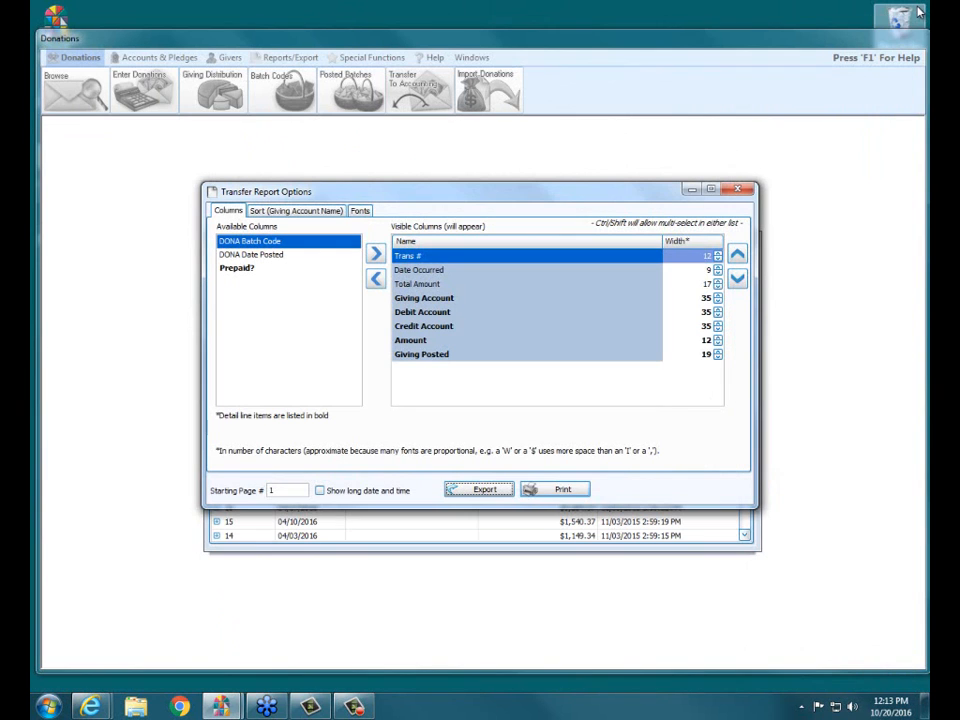
{"action": "left_click", "coordinate": [735, 190]}
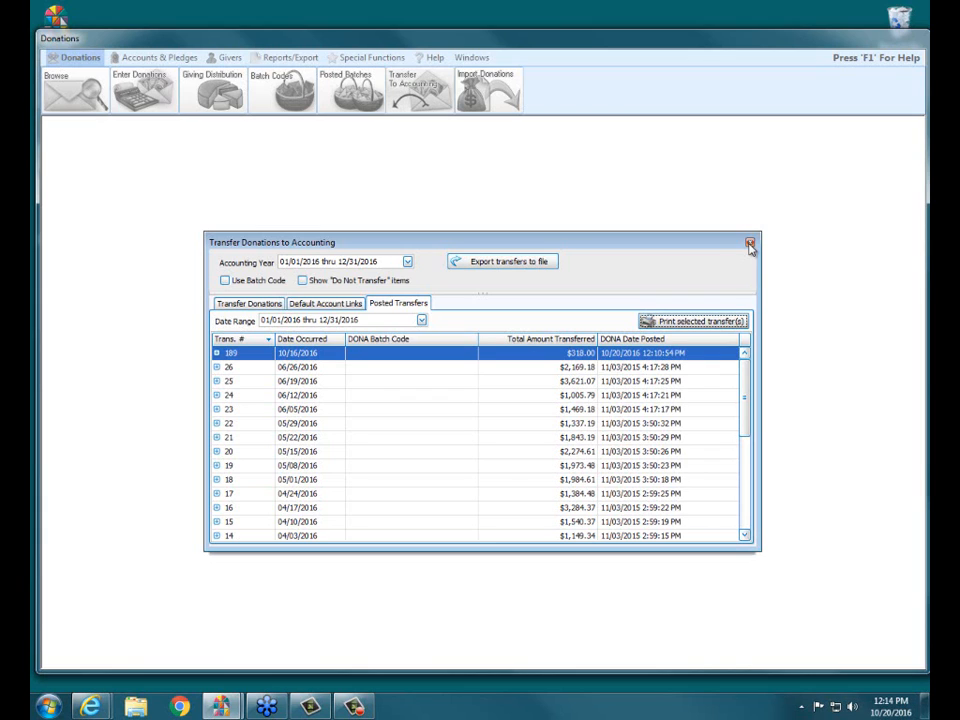
- Close the donation transfer window and exit the Donations module, confirming the closure
{"action": "left_click", "coordinate": [750, 245]}
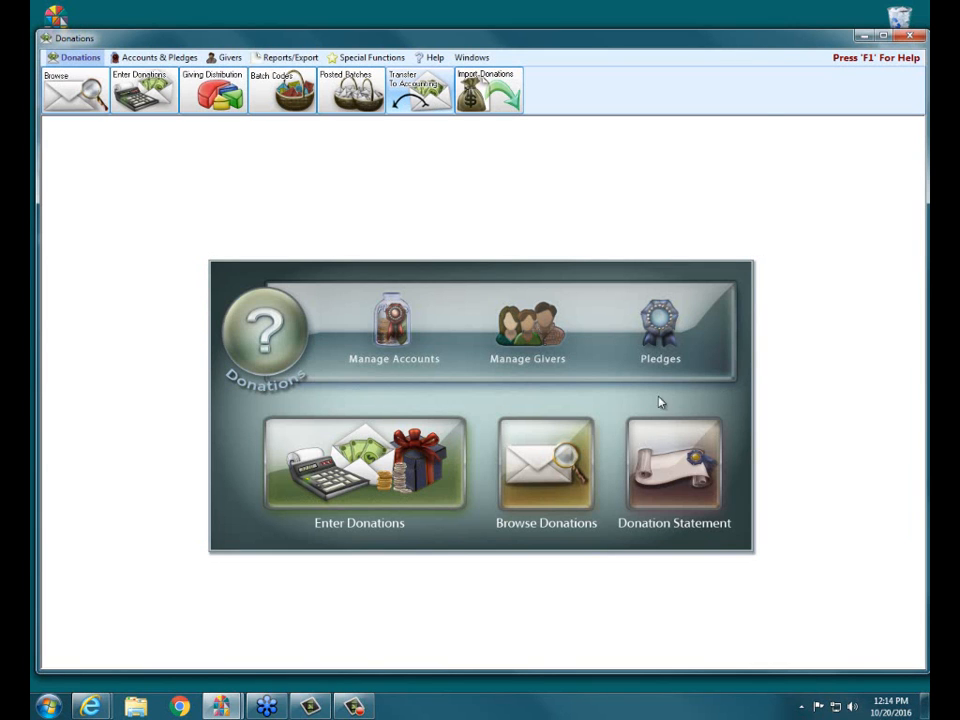
{"action": "left_click", "coordinate": [910, 37]}
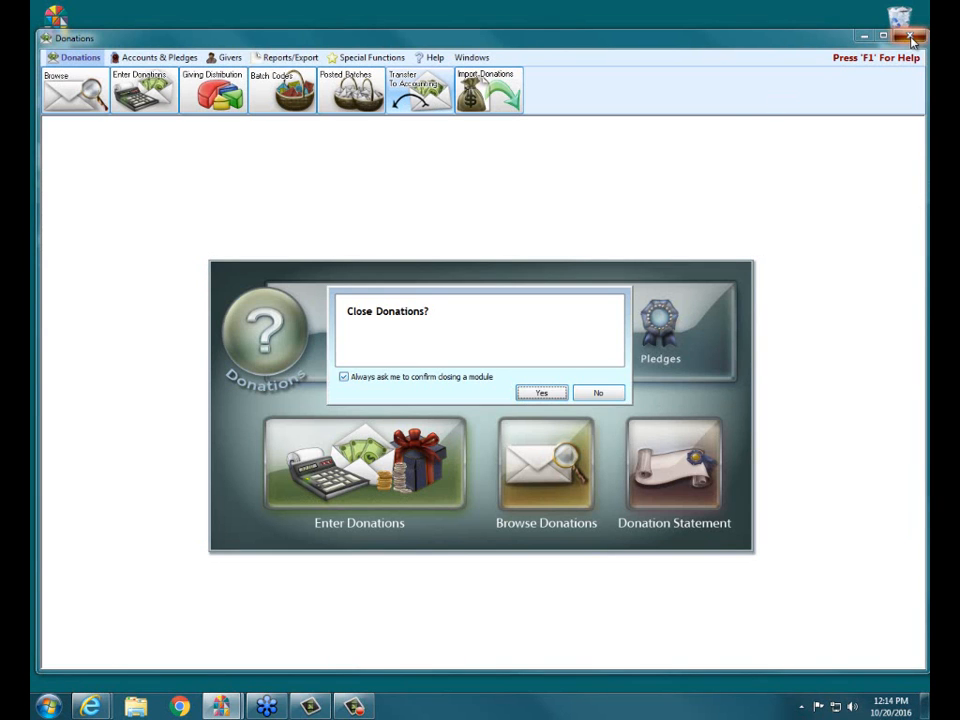
{"action": "left_click", "coordinate": [555, 394]}
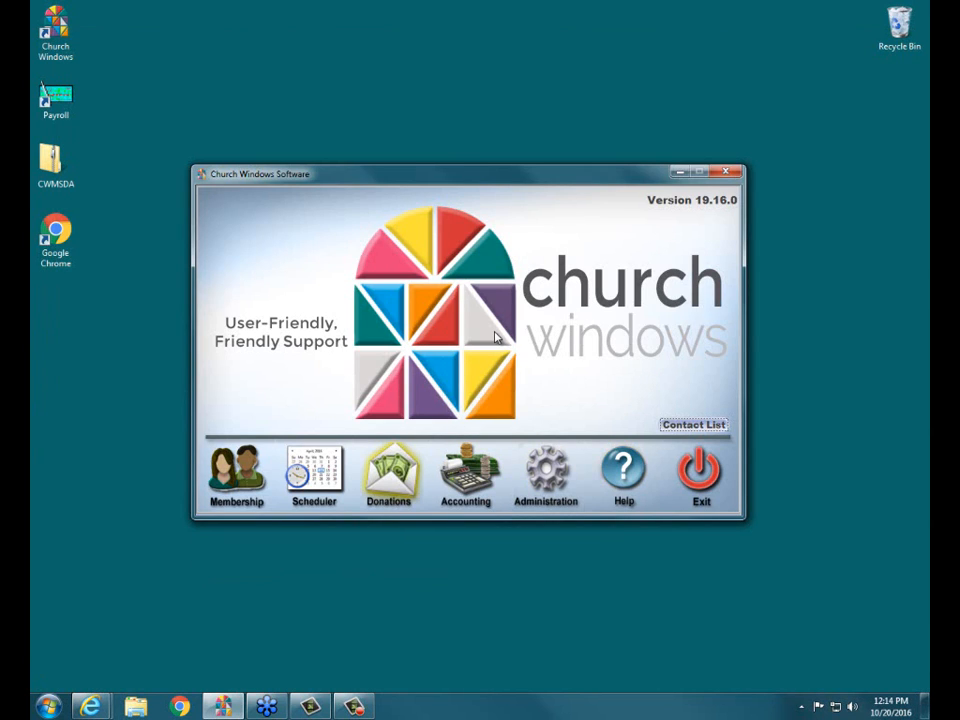
- Choose Membership, Scheduler, Donations as the data to back up, and leave the backup without starting it
{"action": "left_click", "coordinate": [546, 470]}
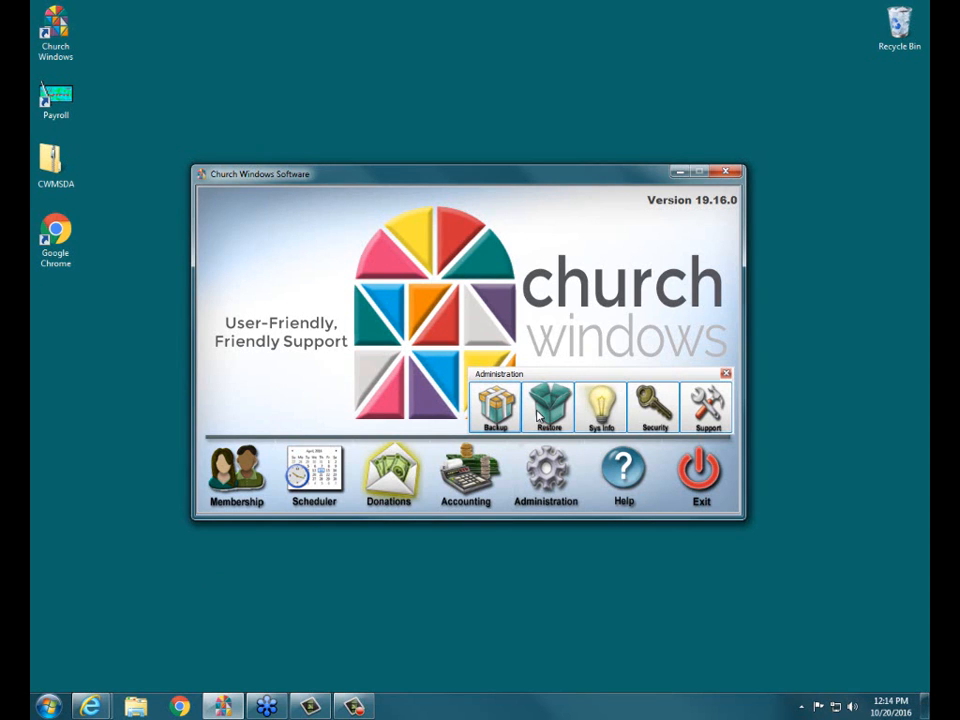
{"action": "left_click", "coordinate": [497, 405]}
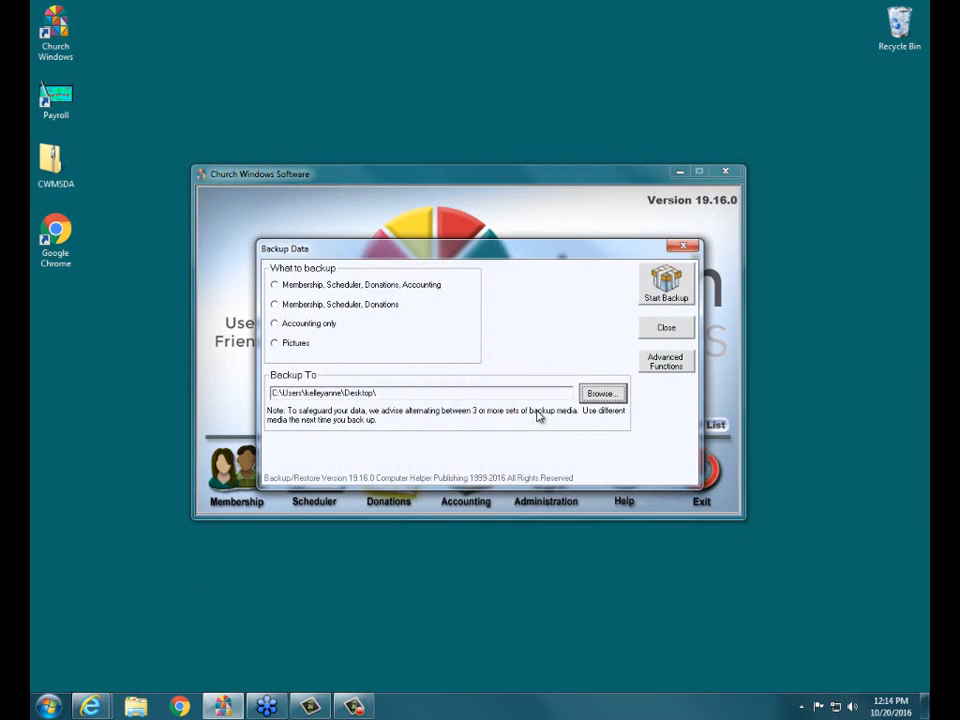
{"action": "left_click", "coordinate": [350, 309]}
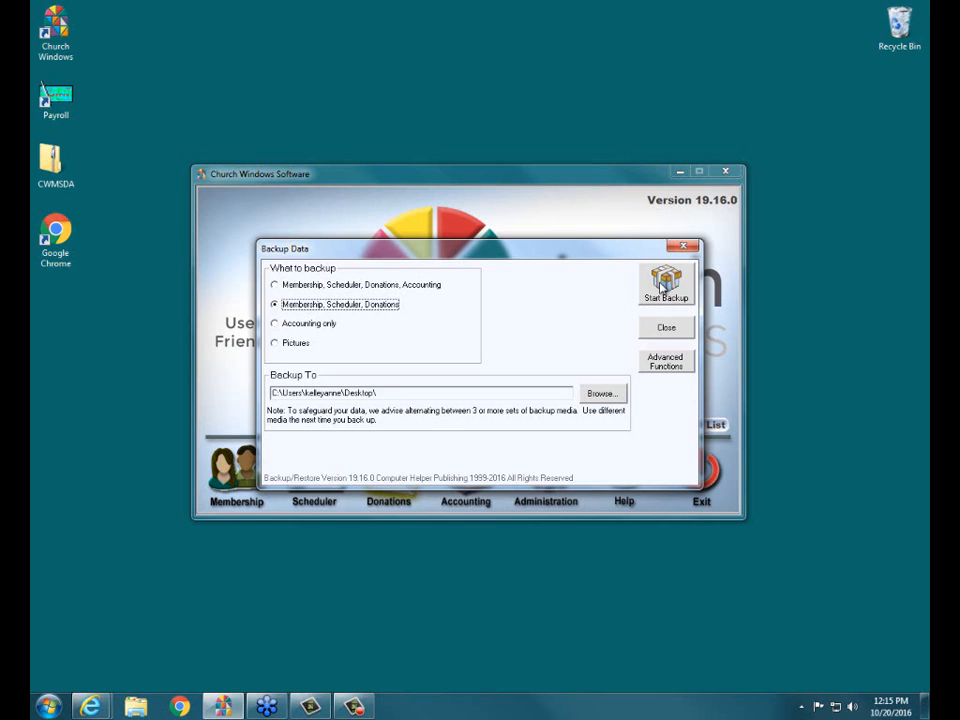
{"action": "left_click", "coordinate": [666, 327]}
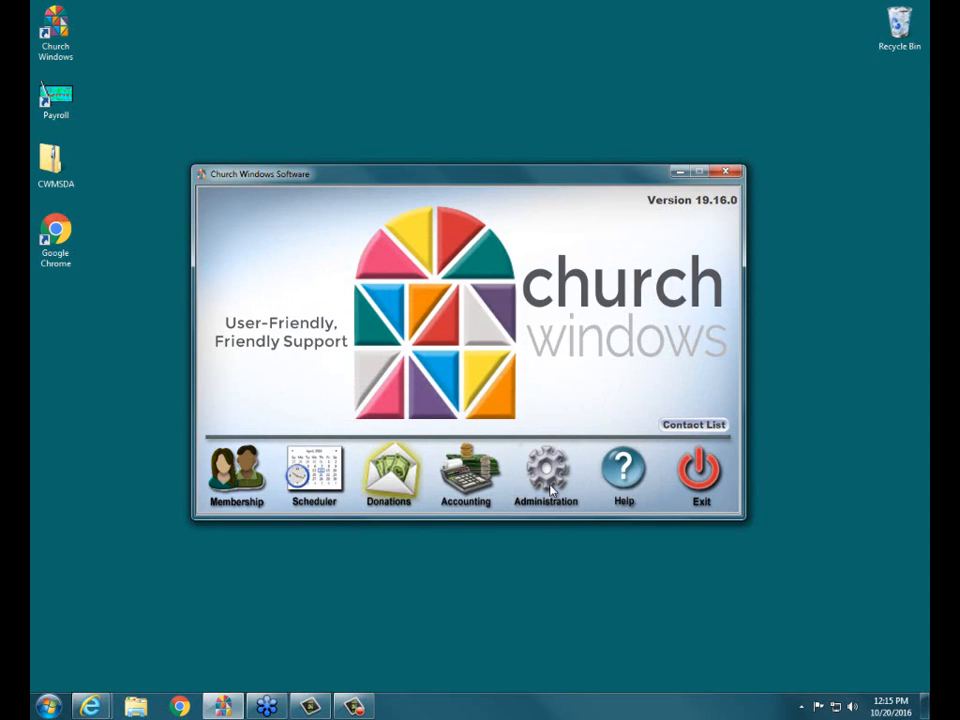
{"action": "left_click", "coordinate": [549, 488]}
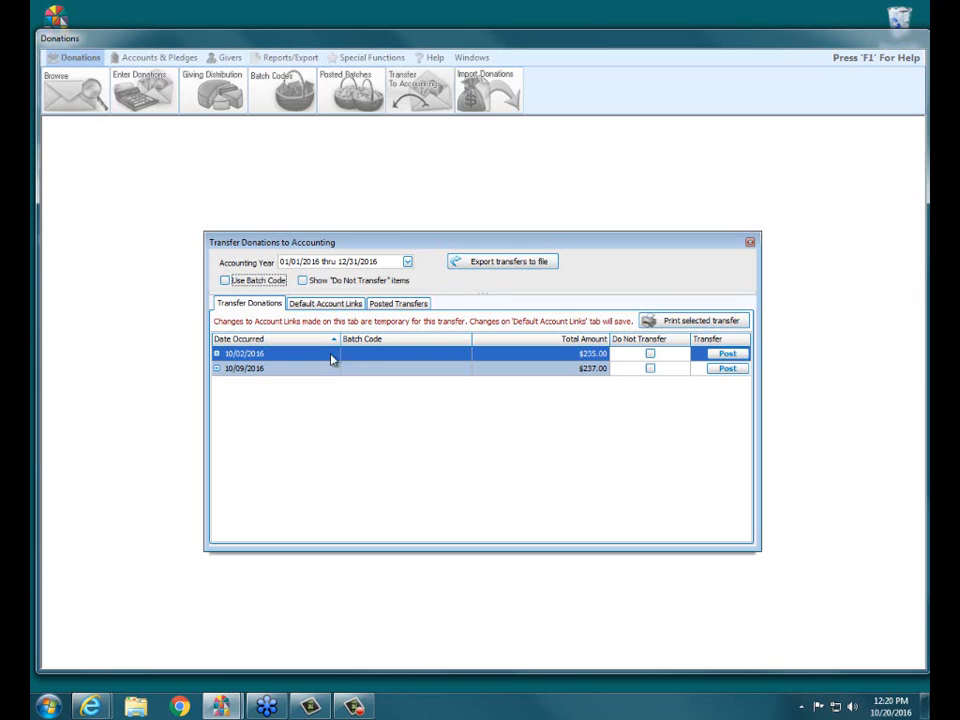
- Export the donation transfers to a file on the Desktop, accepting the warning and acknowledging the export
{"action": "left_click", "coordinate": [249, 368]}
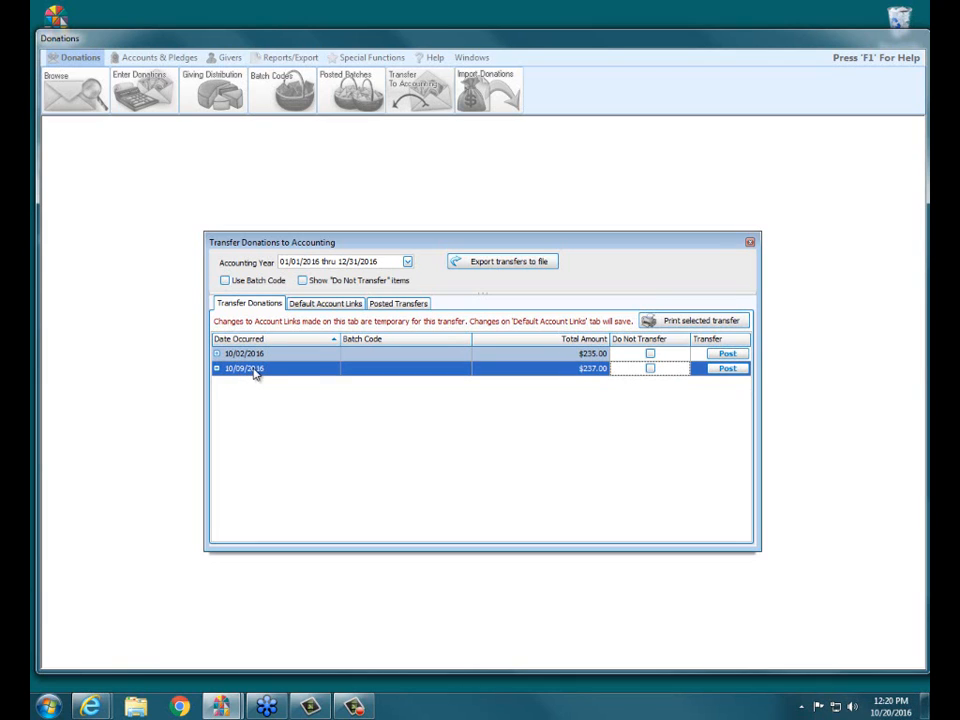
{"action": "left_click", "coordinate": [487, 264]}
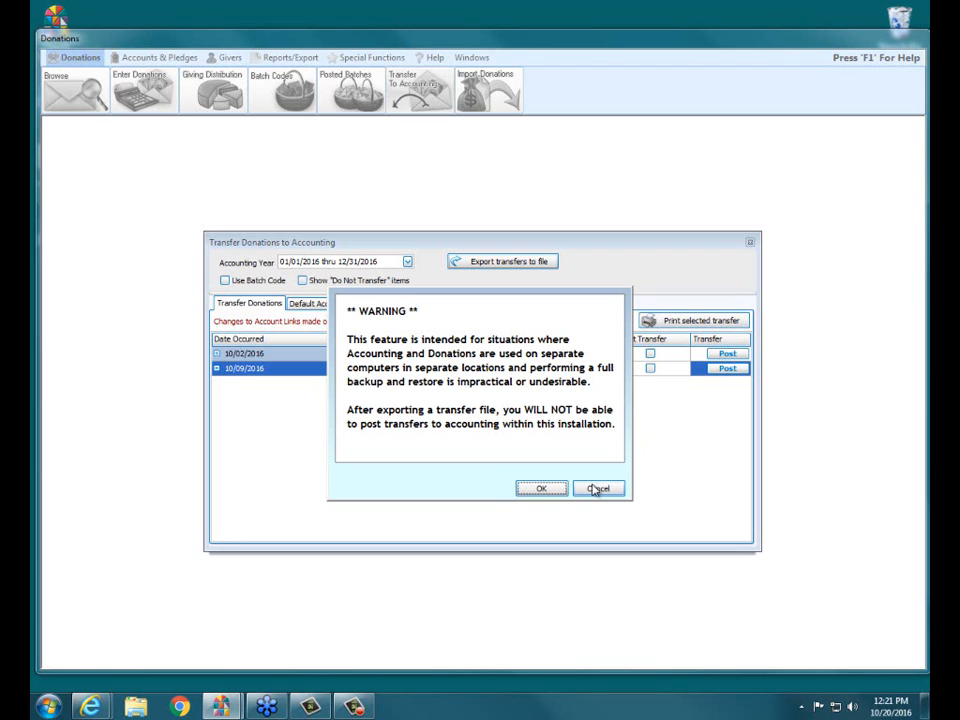
{"action": "left_click", "coordinate": [540, 489]}
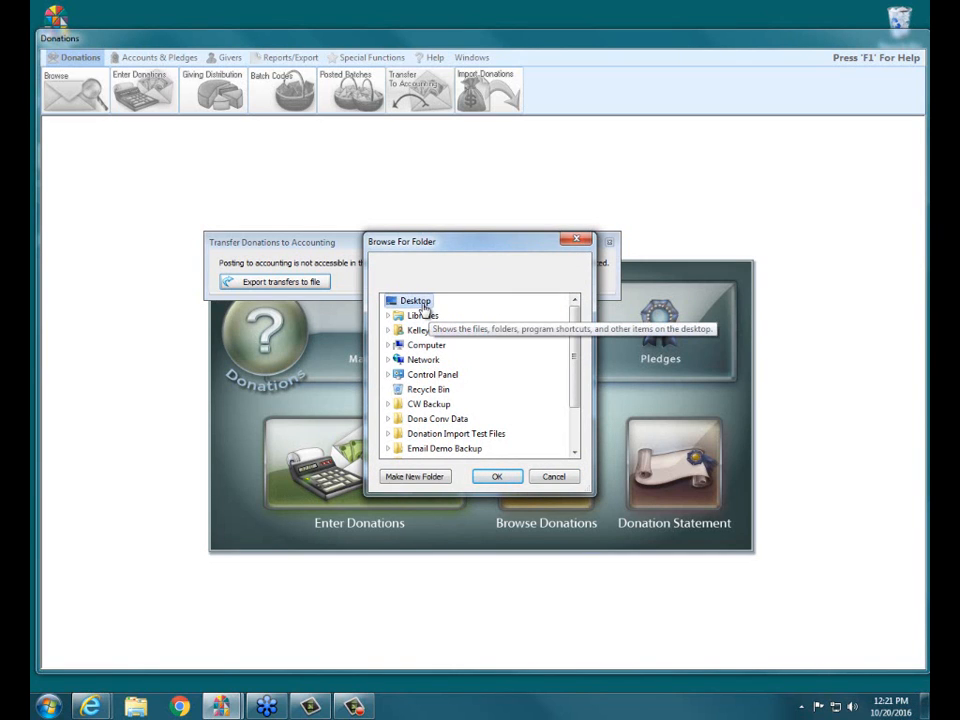
{"action": "left_click", "coordinate": [497, 477]}
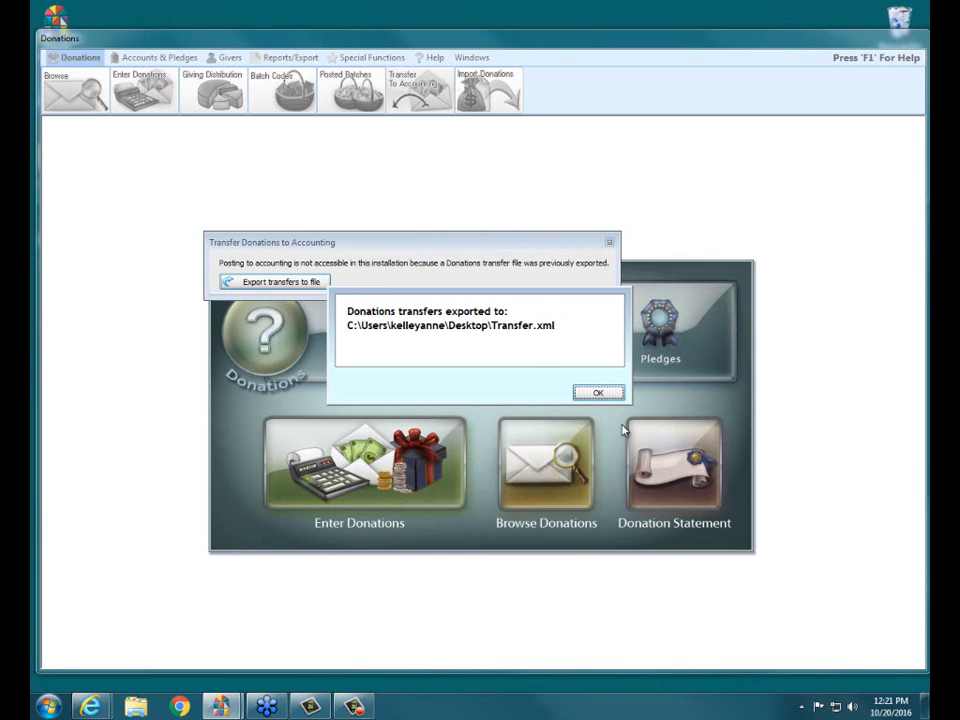
{"action": "left_click", "coordinate": [619, 392]}
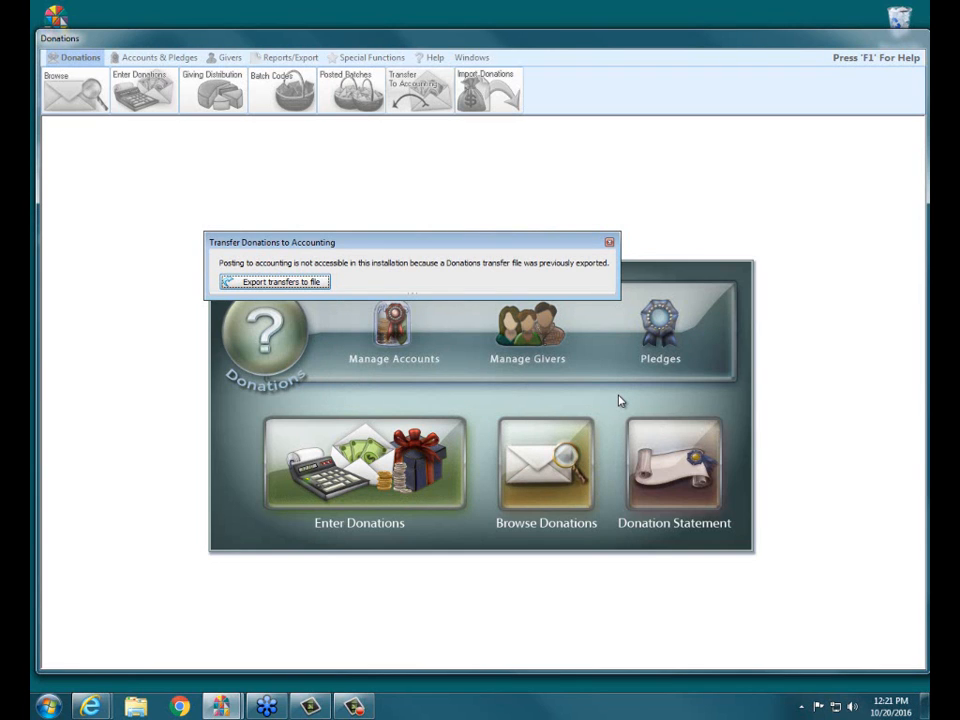
- Close the transfer window after the export and exit the Donations module
{"action": "left_click", "coordinate": [610, 243]}
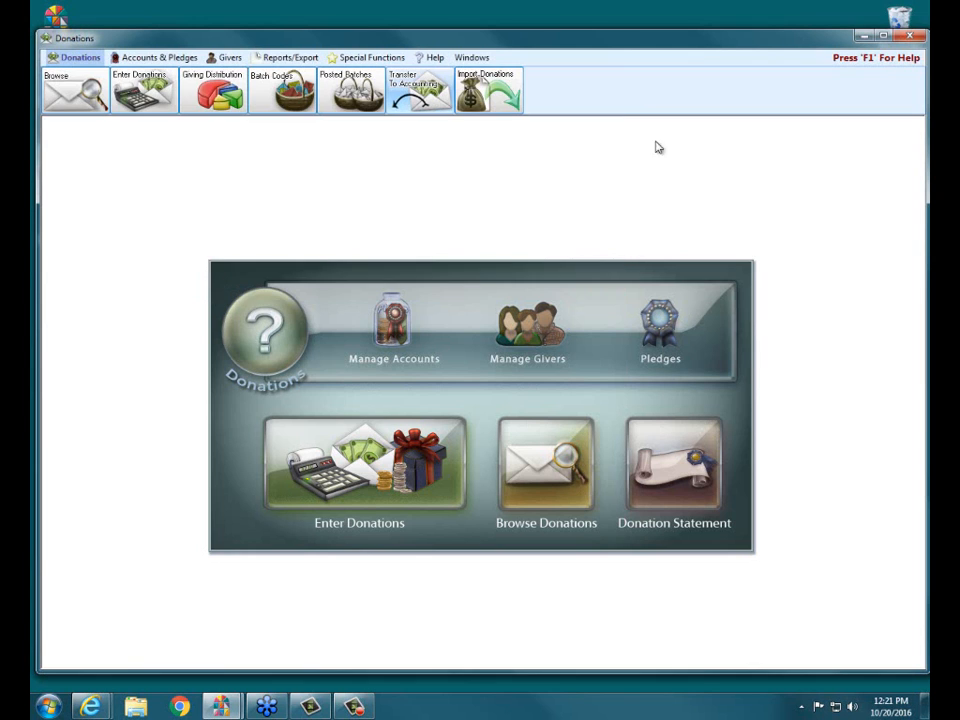
{"action": "left_click", "coordinate": [910, 37]}
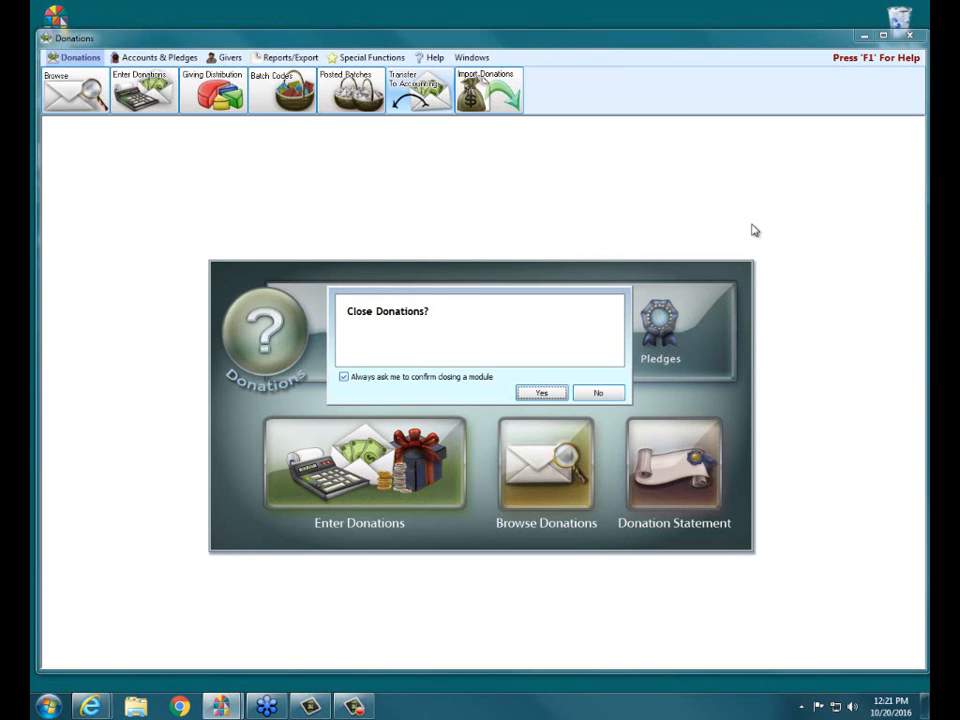
{"action": "left_click", "coordinate": [542, 392]}
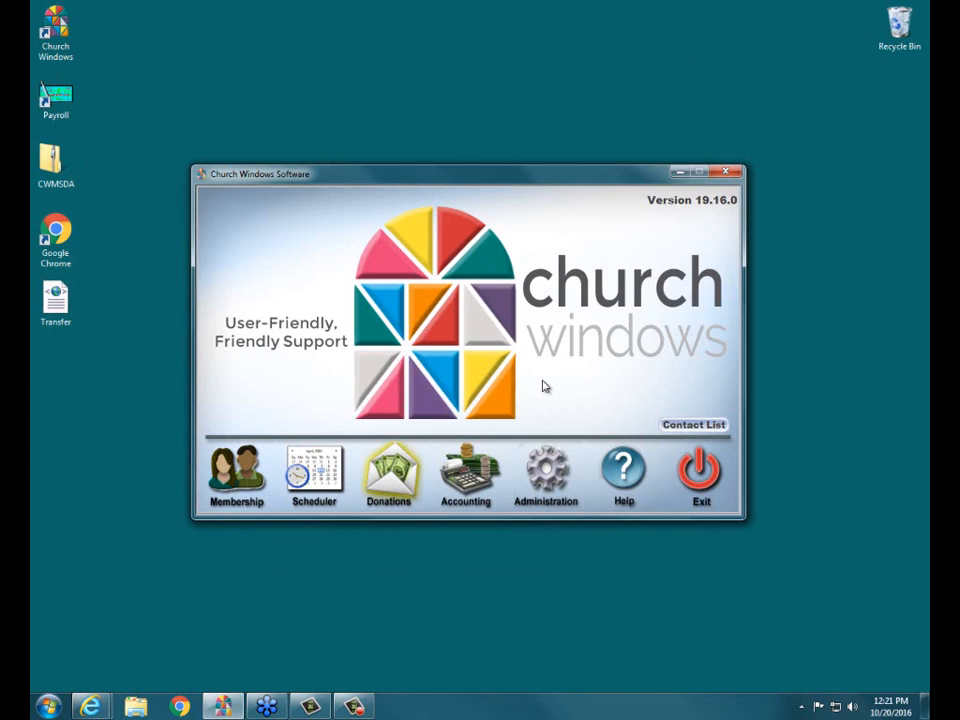
- Check the donation transfer window in the Accounting module, close it and start exiting the module
{"action": "left_click", "coordinate": [490, 472]}
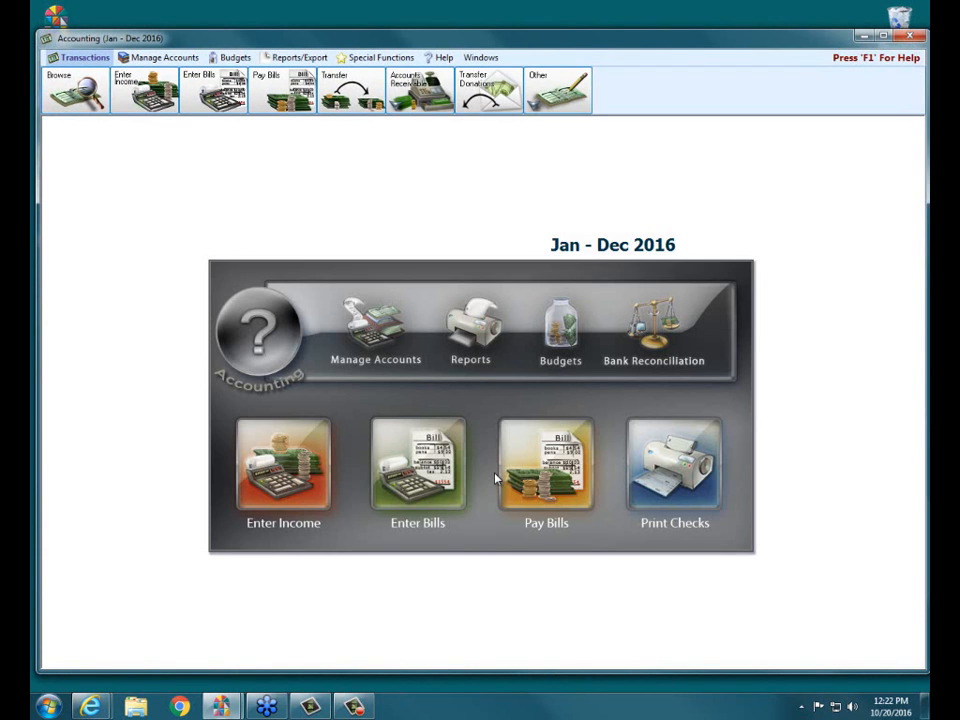
{"action": "left_click", "coordinate": [494, 88]}
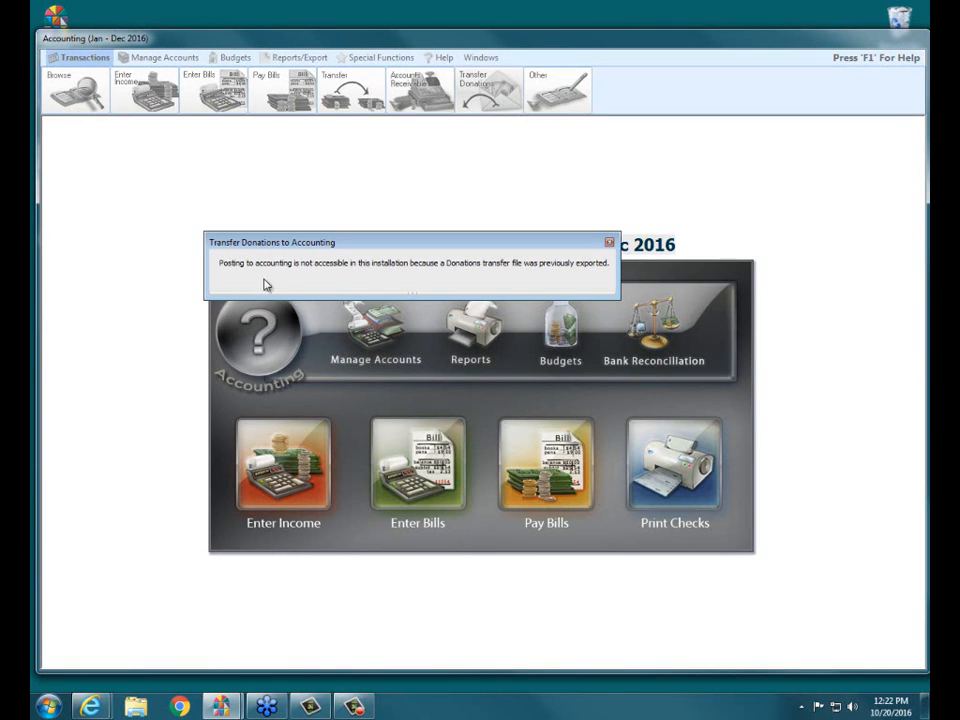
{"action": "left_click", "coordinate": [609, 242]}
{"action": "left_click", "coordinate": [909, 36]}
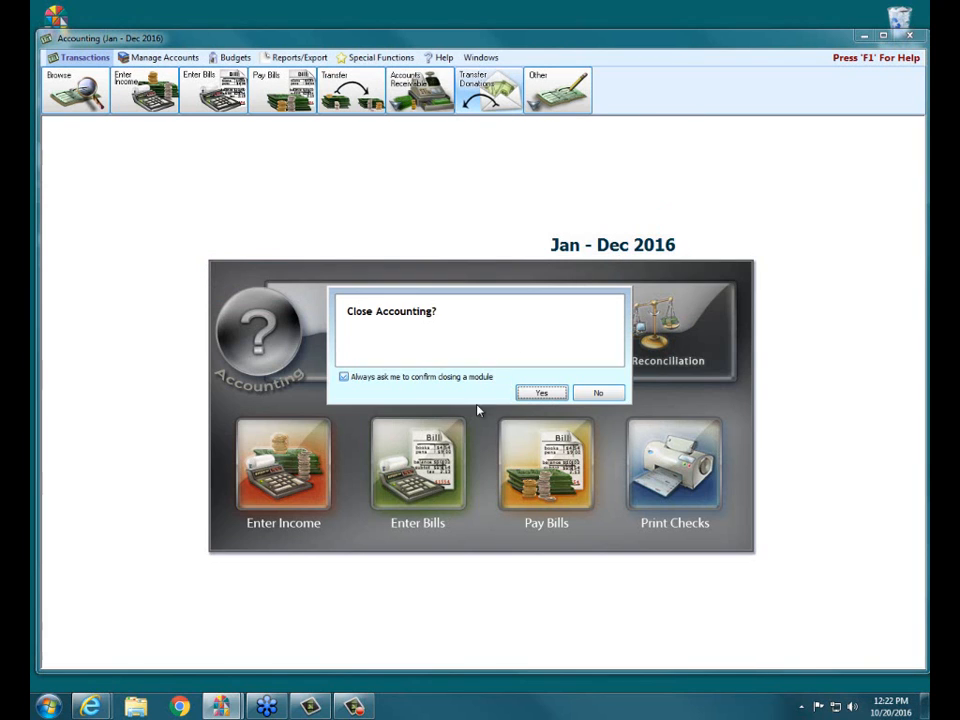